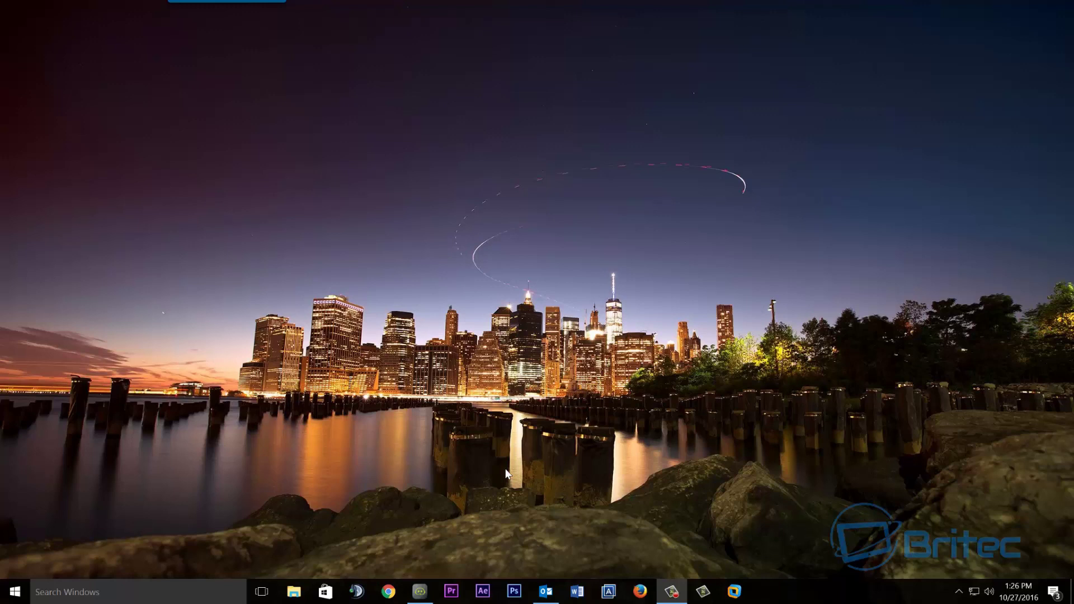
# Switch to Outlook and open the Manage Email Preferences link at the end of the selected ChannelPro message.
pyautogui.click(546, 591)
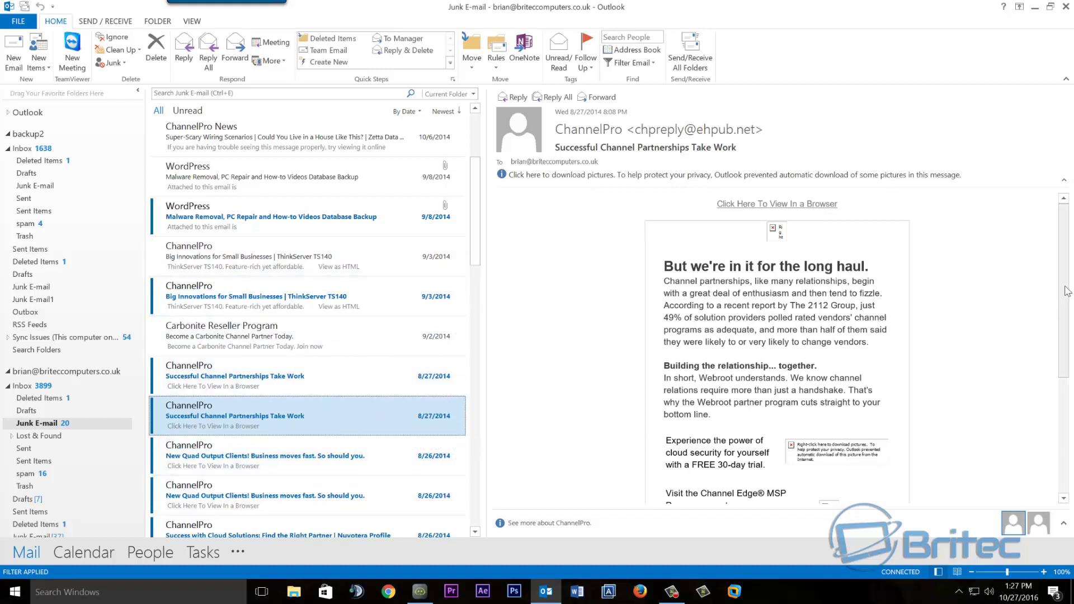
pyautogui.moveTo(1064, 301); pyautogui.dragTo(1058, 475)
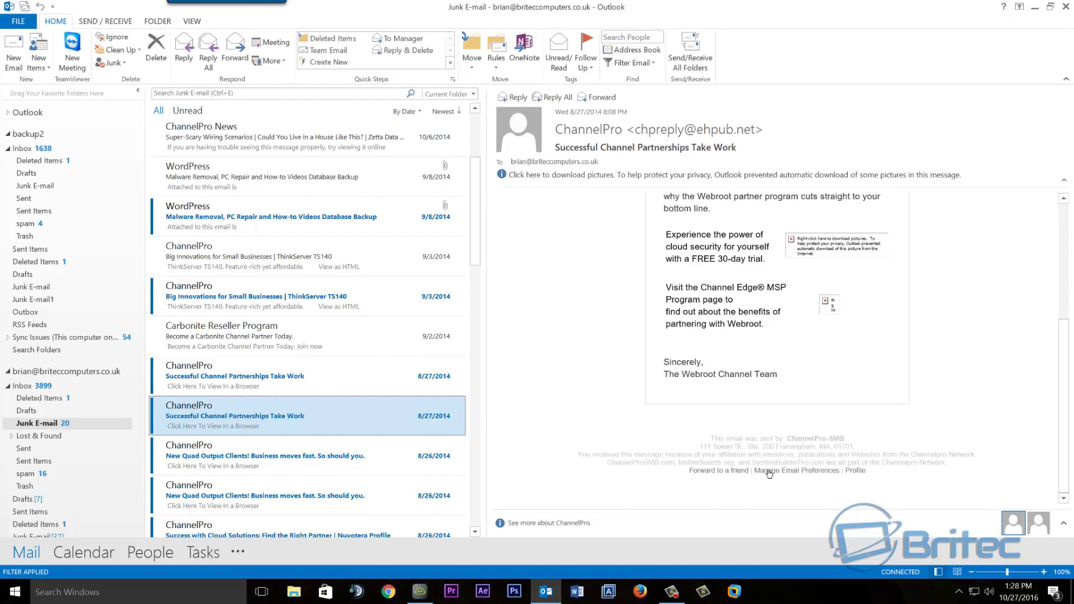
pyautogui.moveTo(778, 477)
pyautogui.click(797, 476)
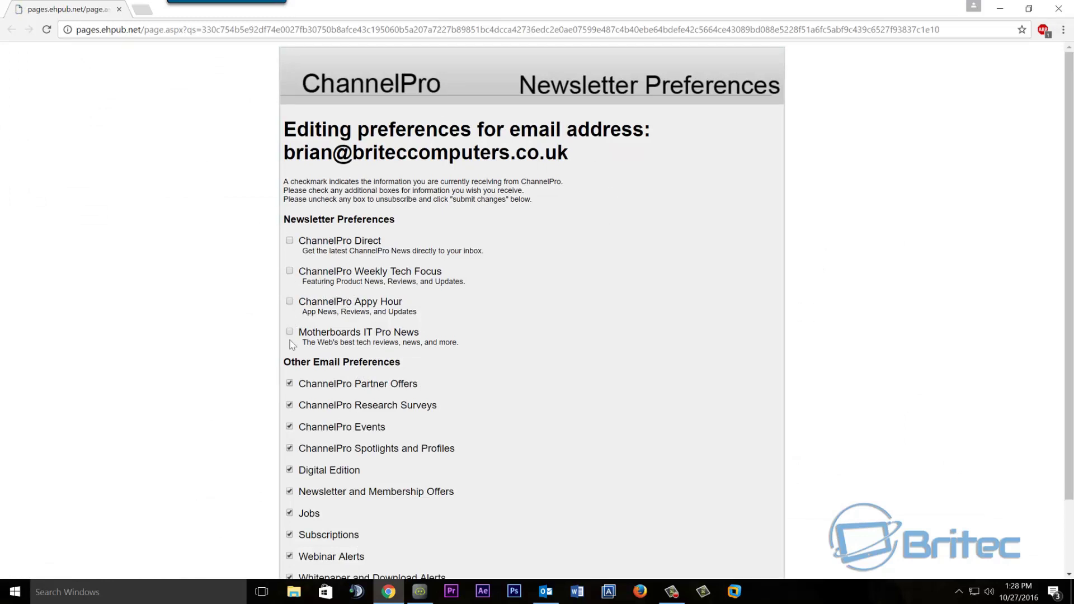
# Unsubscribe from all ChannelPro emails on the newsletter preferences page and close the browser.
pyautogui.scroll(-2, 292, 358)
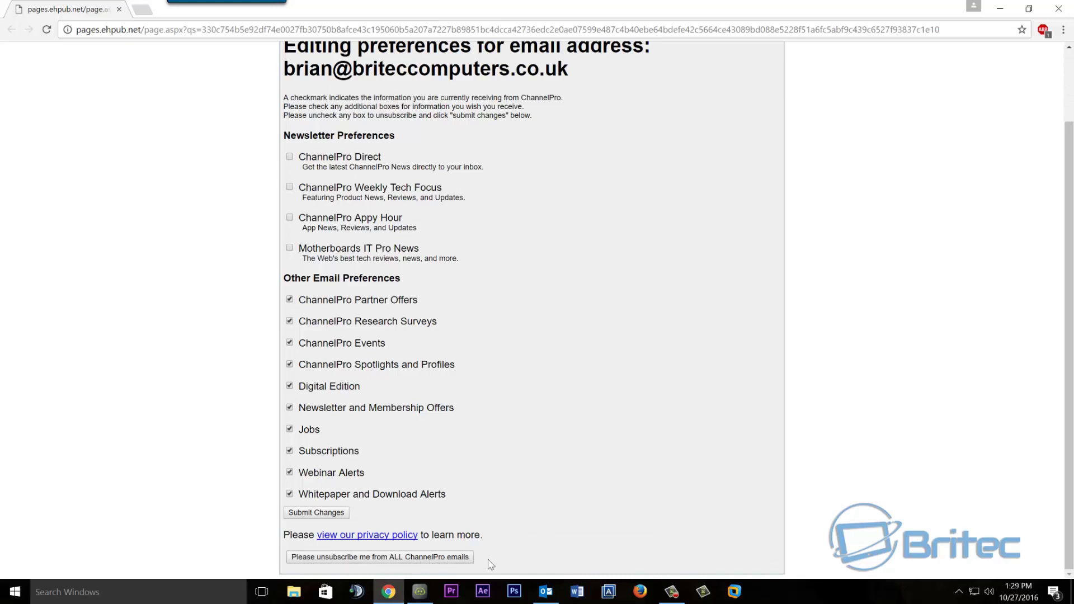
pyautogui.click(351, 557)
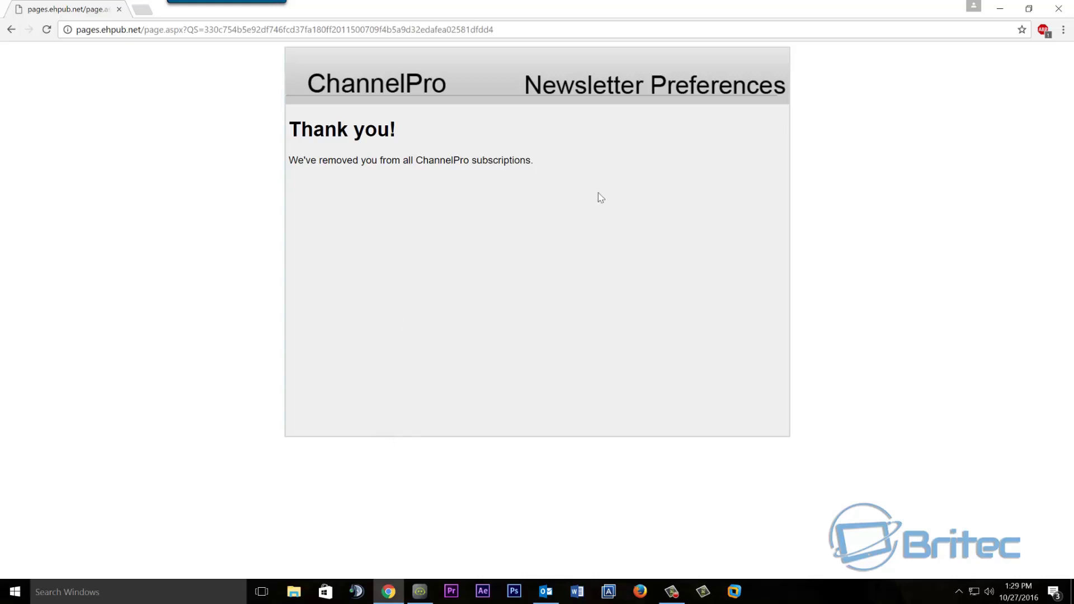
pyautogui.click(1060, 10)
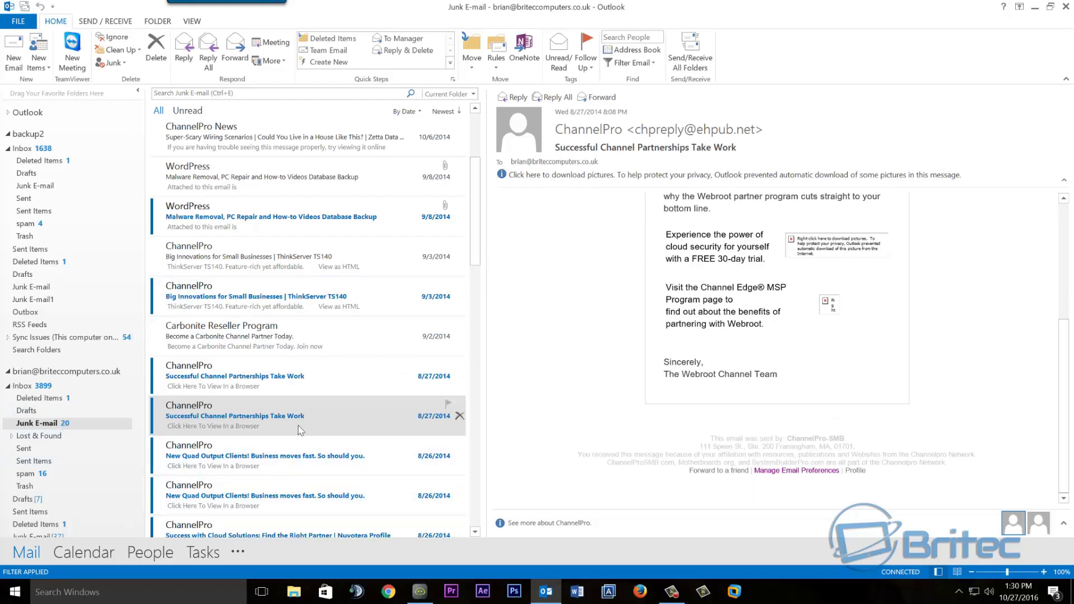
# Block the sender of the selected ChannelPro message "Successful Channel Partnerships Take Work" and acknowledge the notice.
pyautogui.click(185, 414)
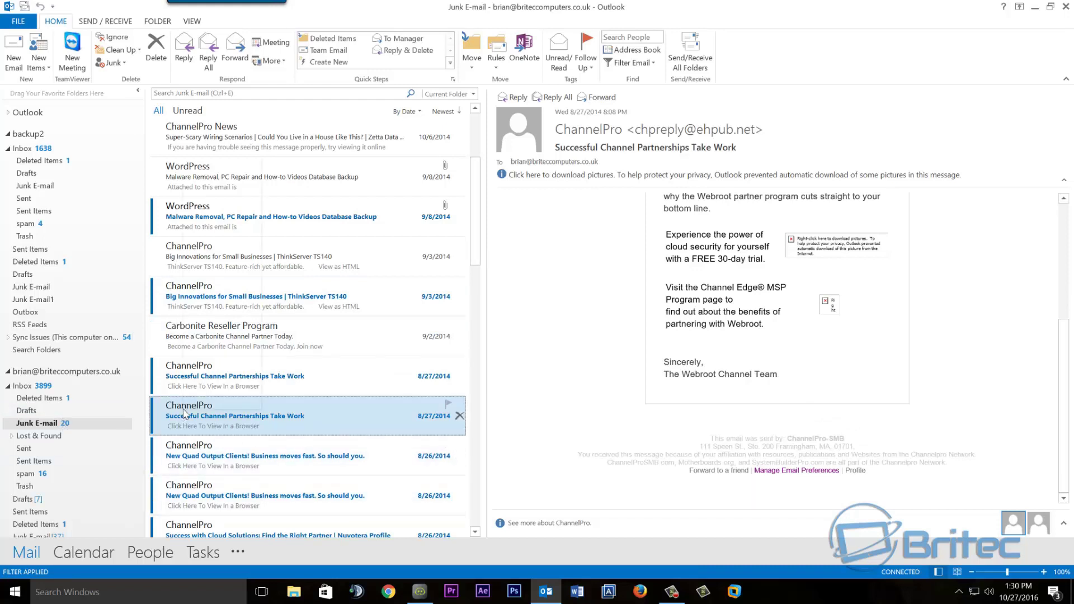
pyautogui.rightClick(185, 414)
pyautogui.moveTo(223, 376)
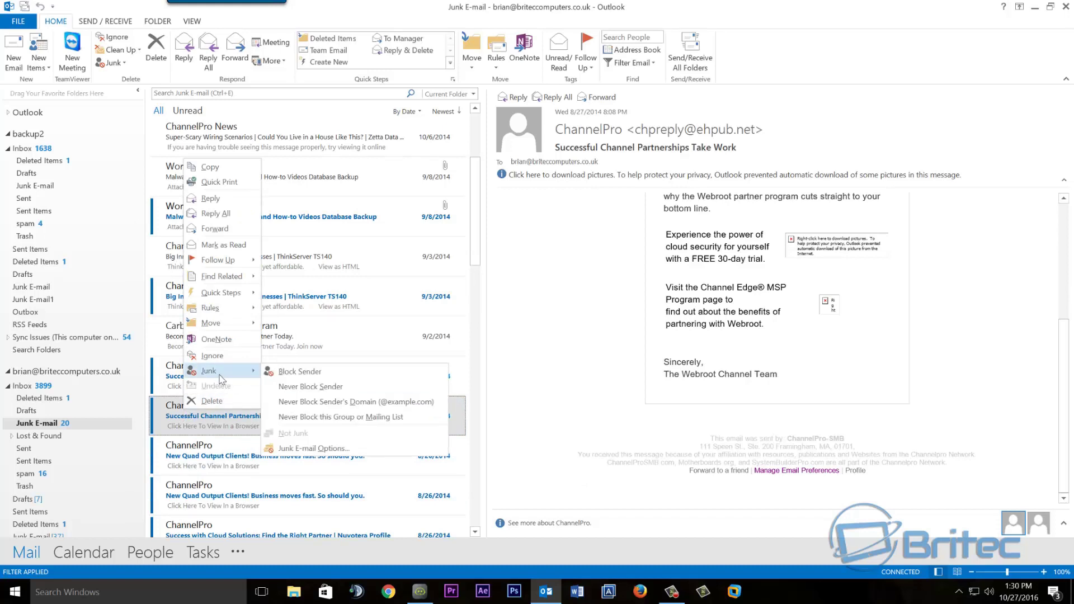
pyautogui.click(312, 372)
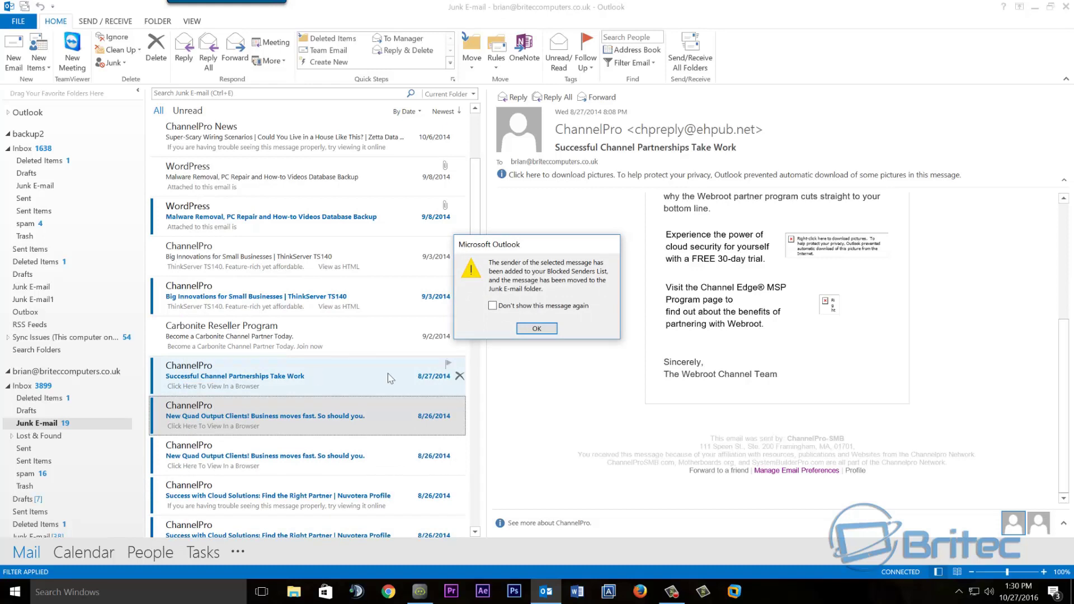
pyautogui.click(536, 328)
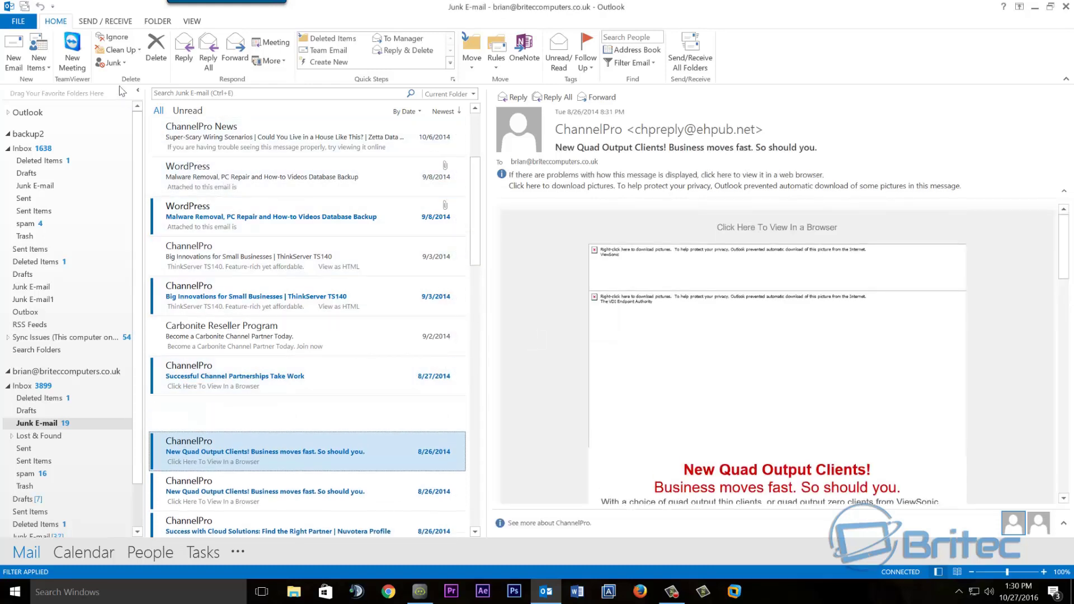
# Open the Junk E-mail Options and review the Blocked Senders list and the available protection levels.
pyautogui.click(123, 62)
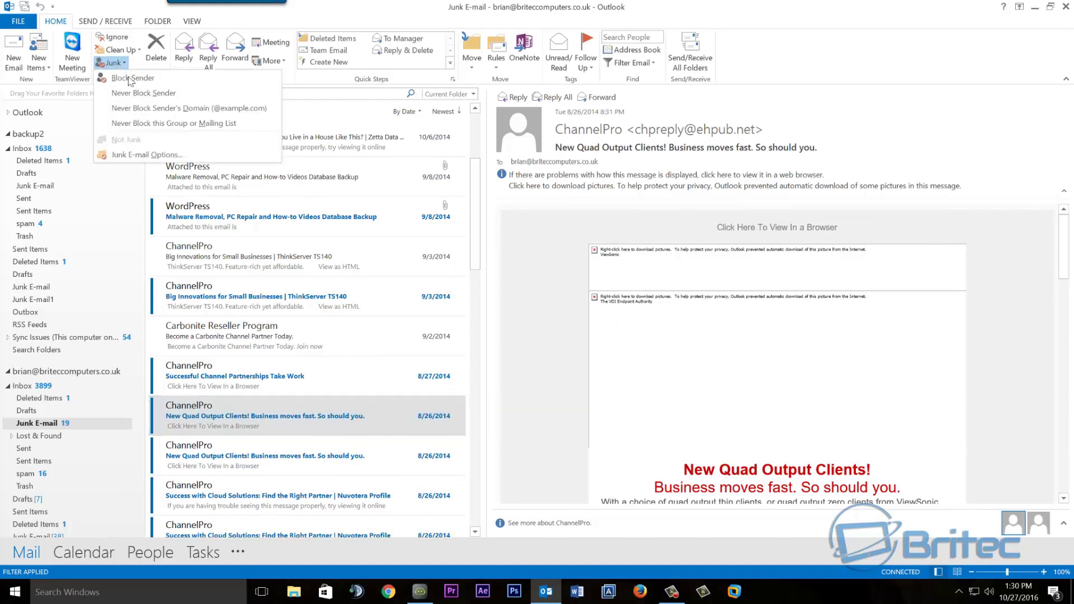
pyautogui.click(146, 155)
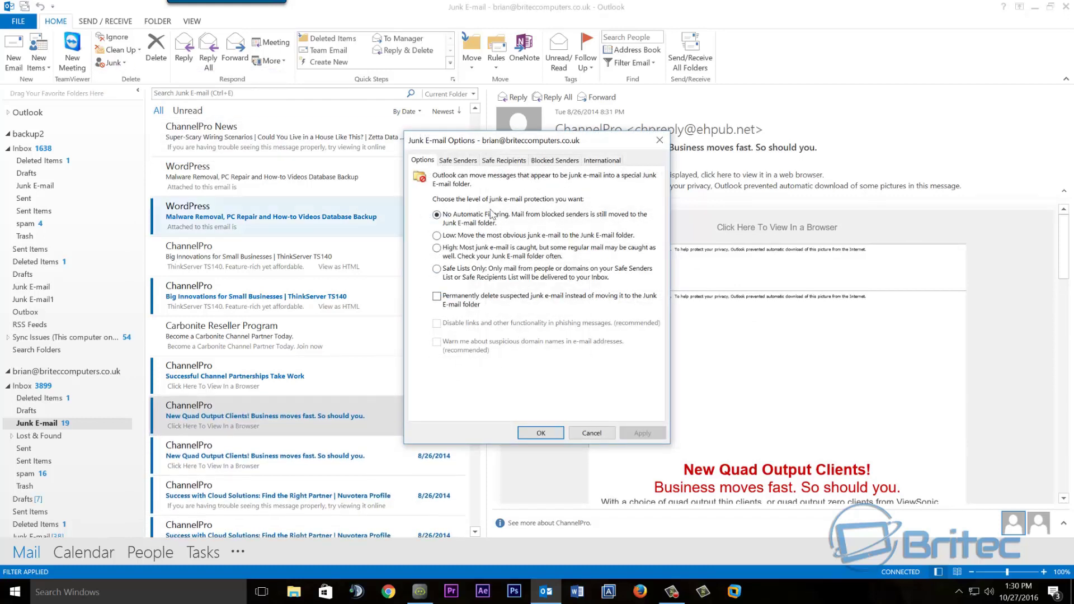
pyautogui.click(546, 161)
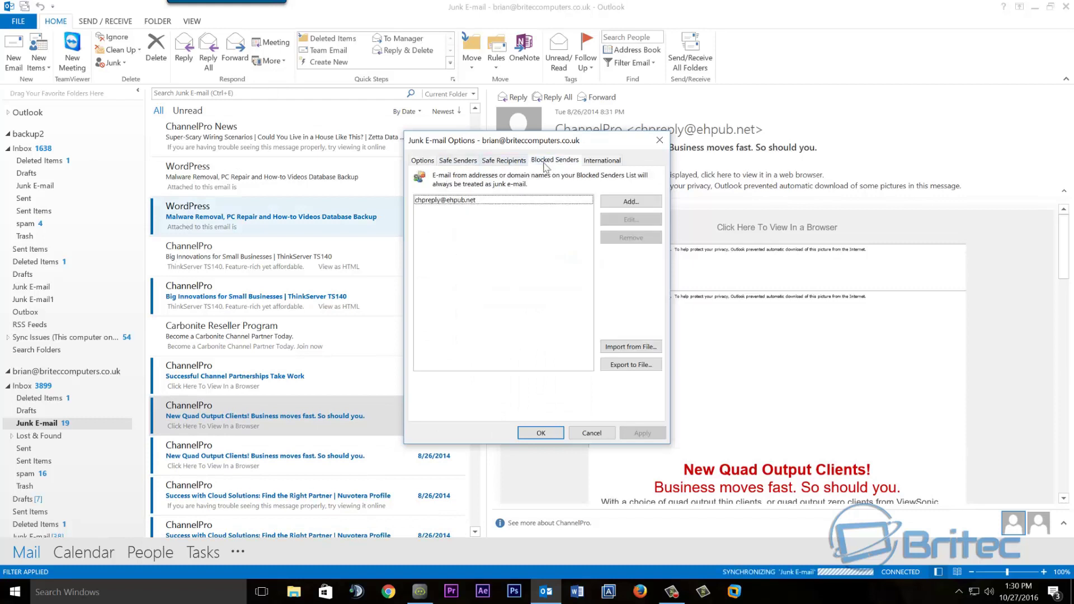
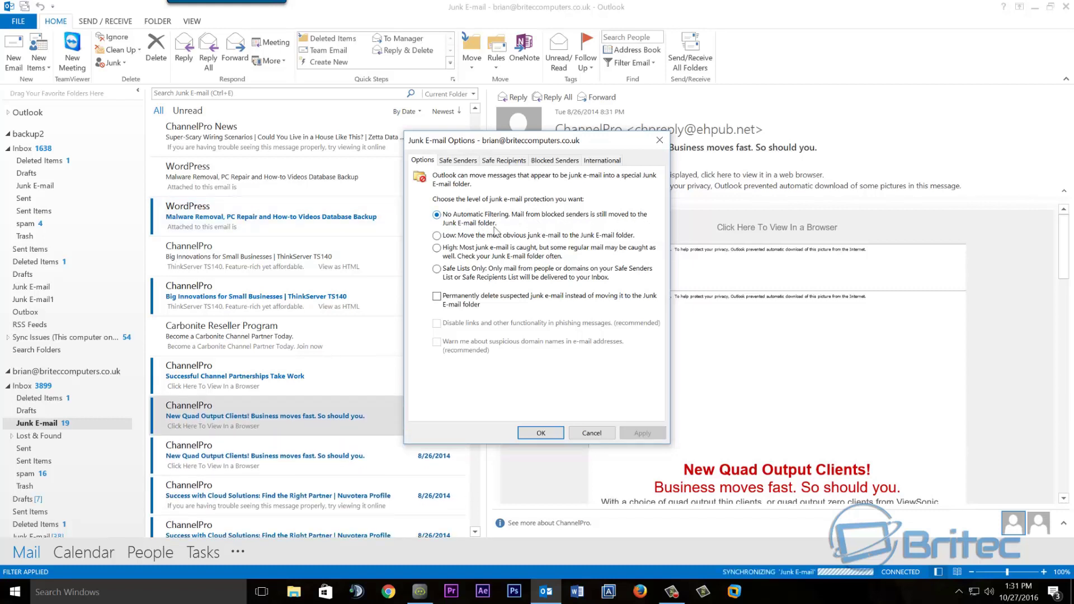
pyautogui.click(554, 160)
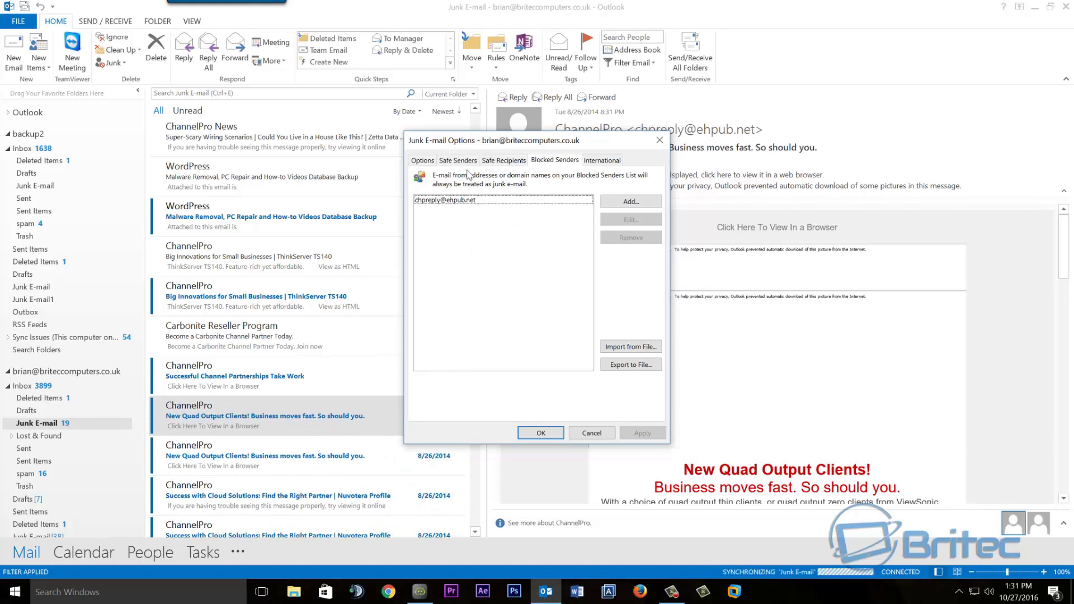
pyautogui.click(429, 161)
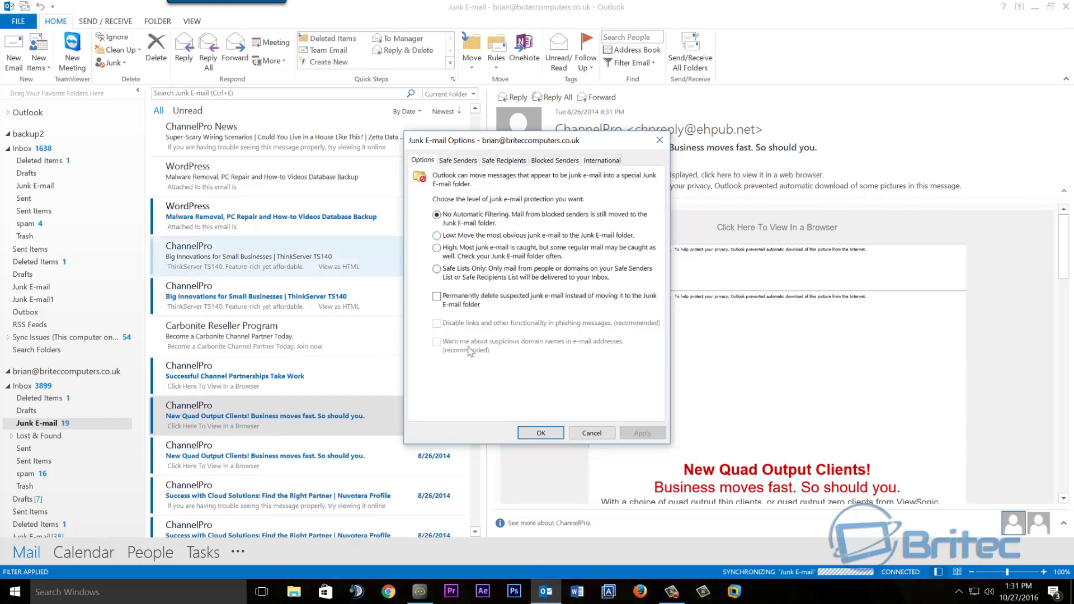
# Try the Low and High junk protection levels, switching permanent deletion of suspected junk e-mail on and off for each.
pyautogui.click(437, 235)
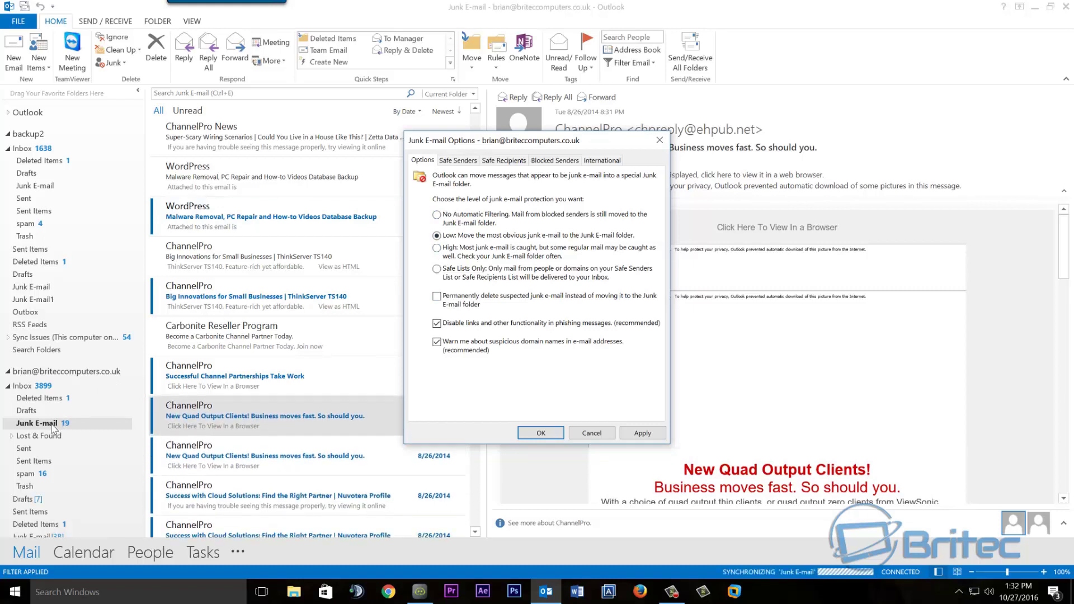
pyautogui.click(437, 296)
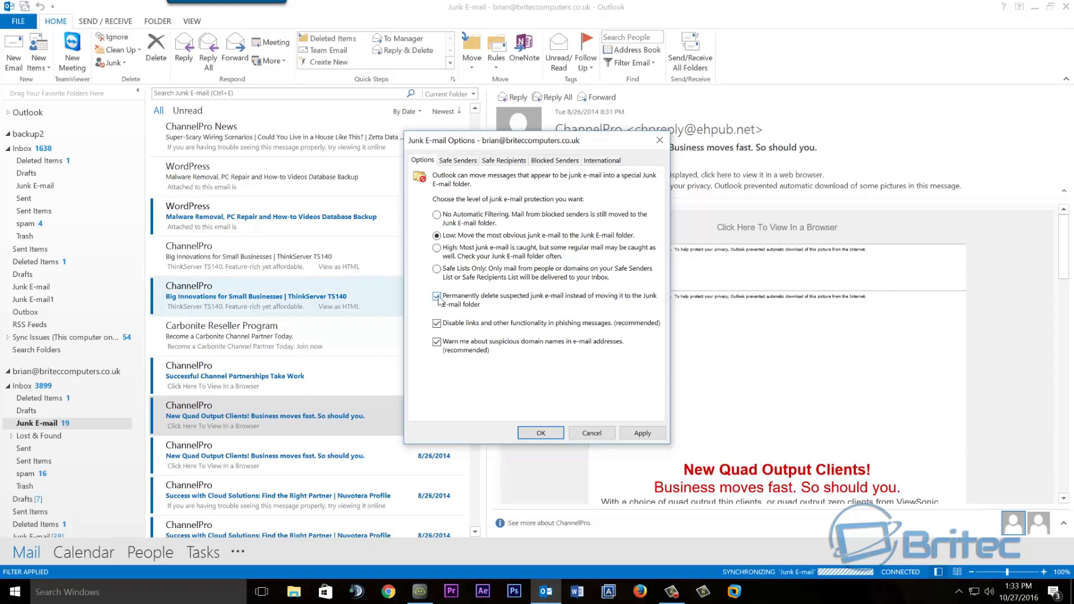
pyautogui.click(437, 297)
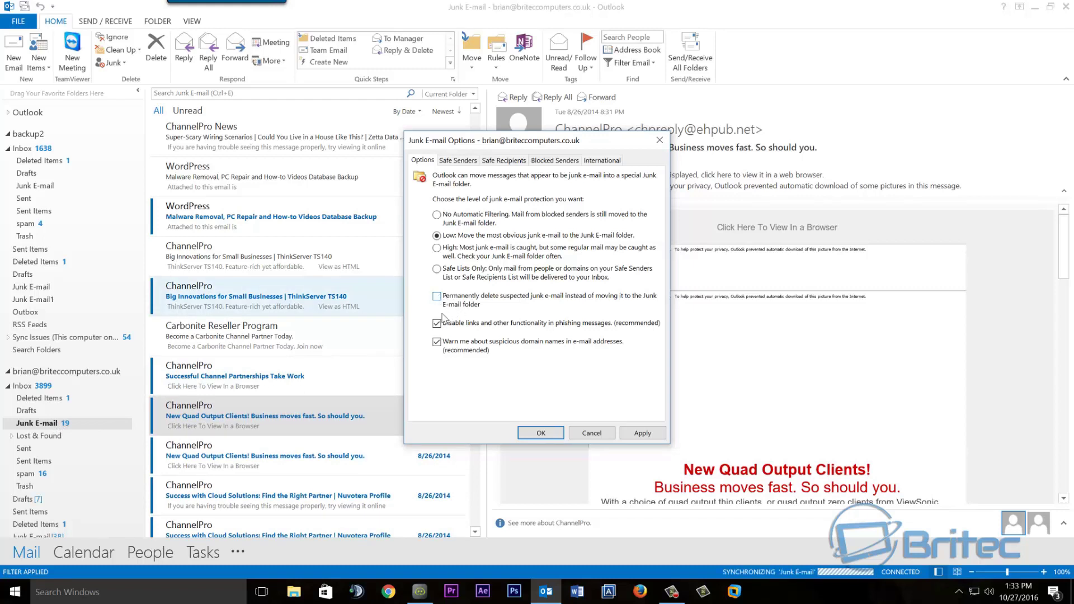
pyautogui.click(437, 249)
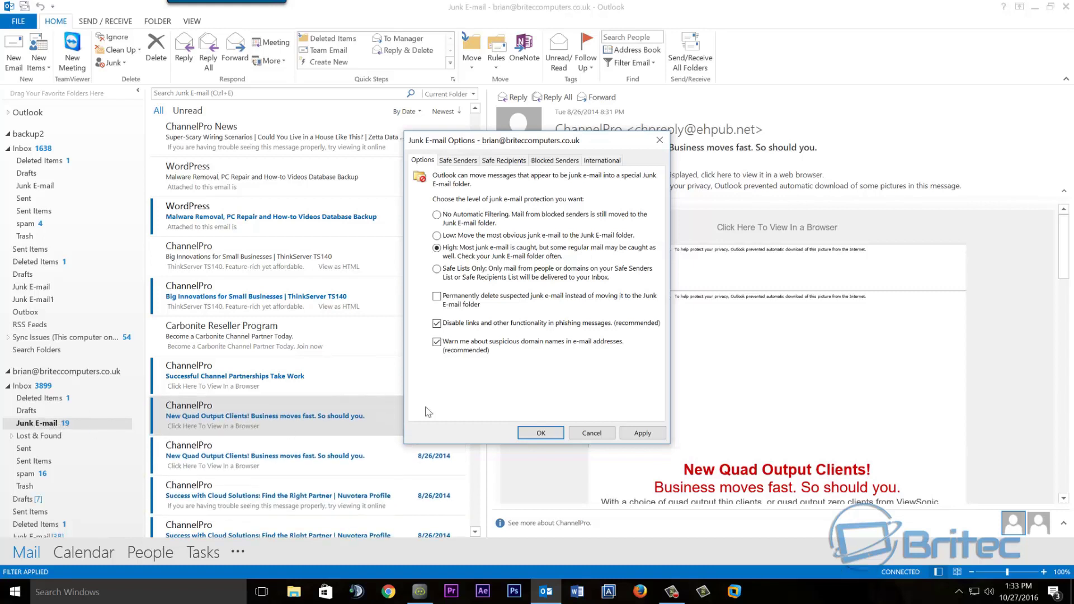
pyautogui.click(436, 298)
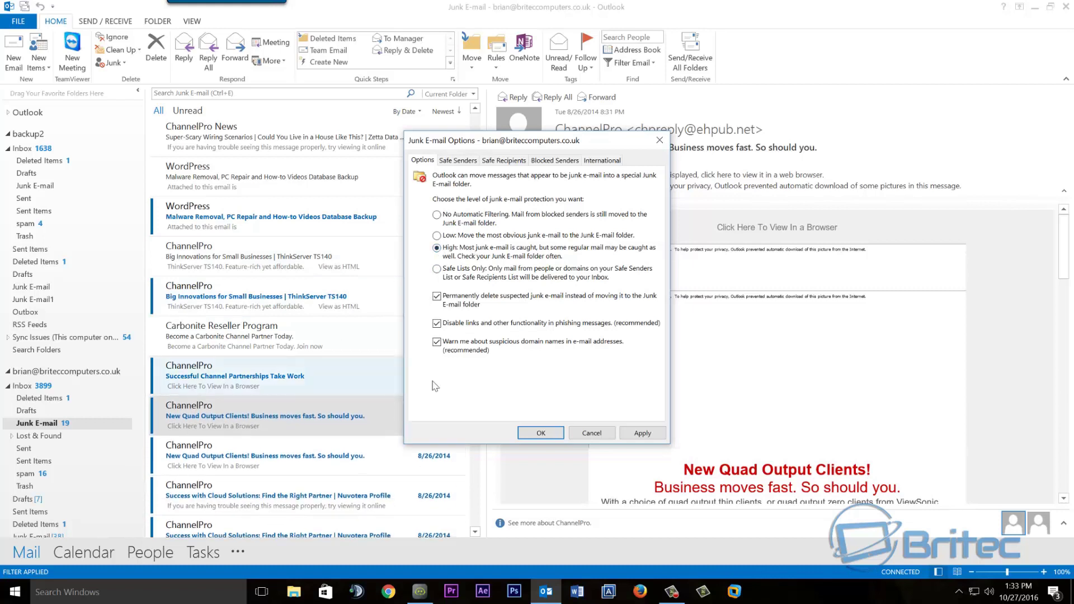
pyautogui.click(437, 296)
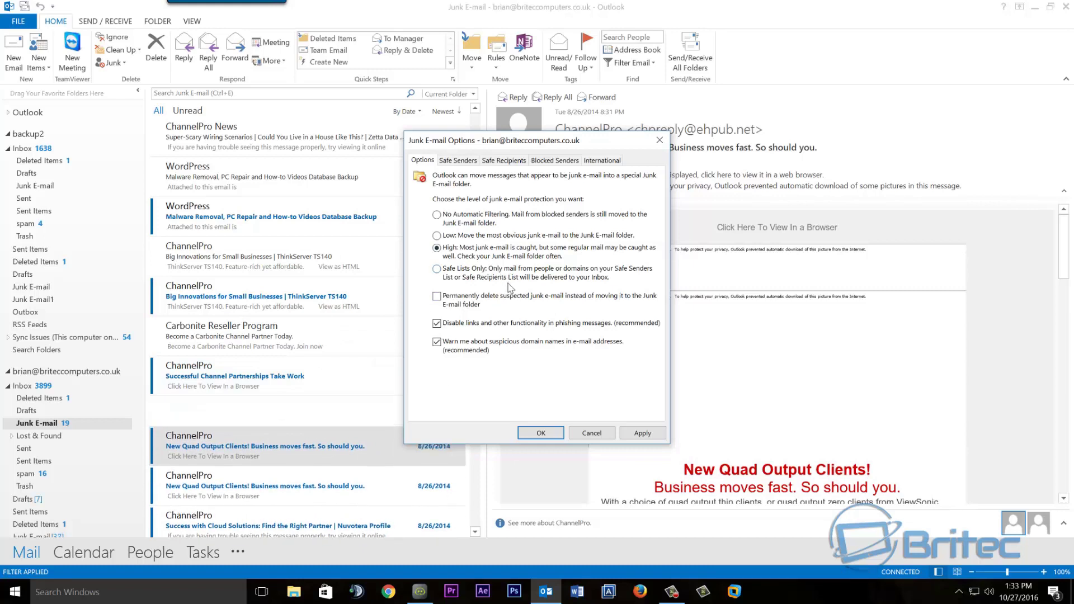
# Set the junk e-mail protection level to Safe Lists Only, check the Safe Senders list and save the options.
pyautogui.click(437, 271)
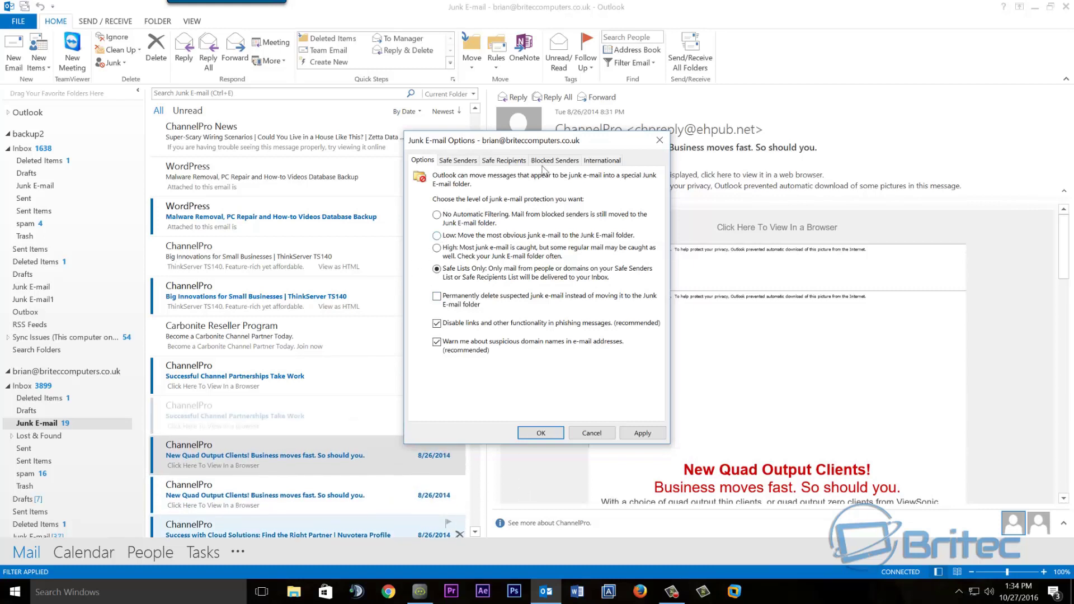
pyautogui.click(456, 161)
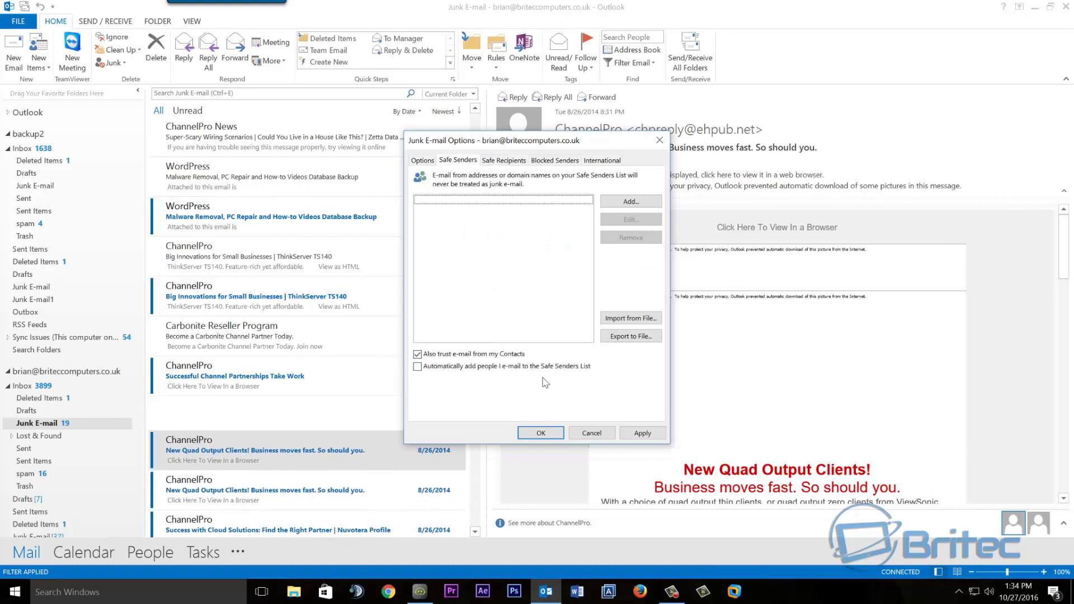
pyautogui.click(540, 433)
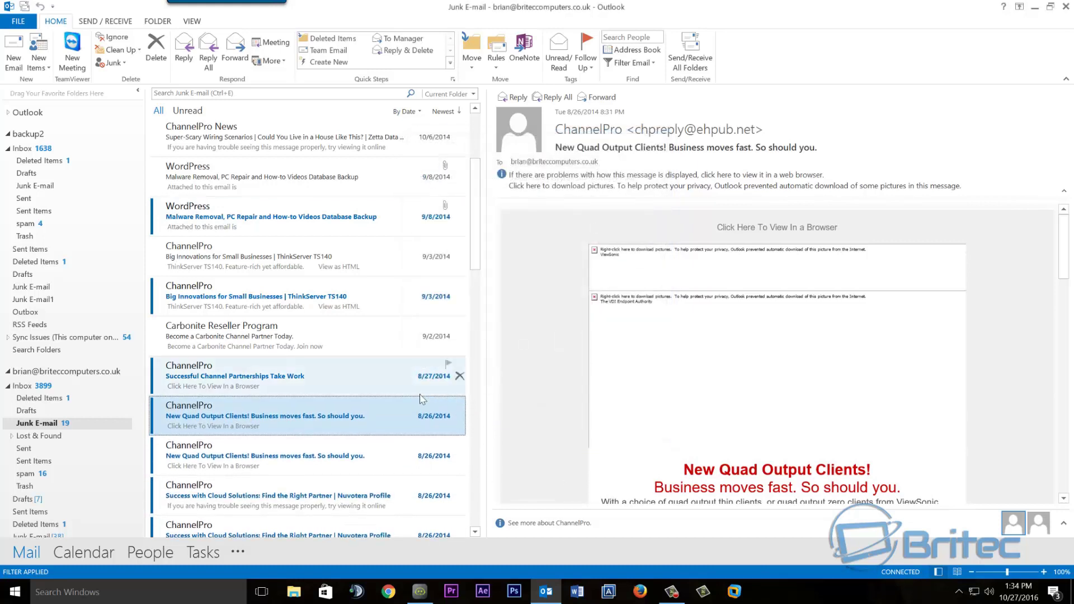
# Mark the sender of the read 7/27/2014 message "FW: Important Documents more of THIS STUFF NOT MY BANK" as Never Block Sender.
pyautogui.moveTo(476, 276); pyautogui.dragTo(469, 364)
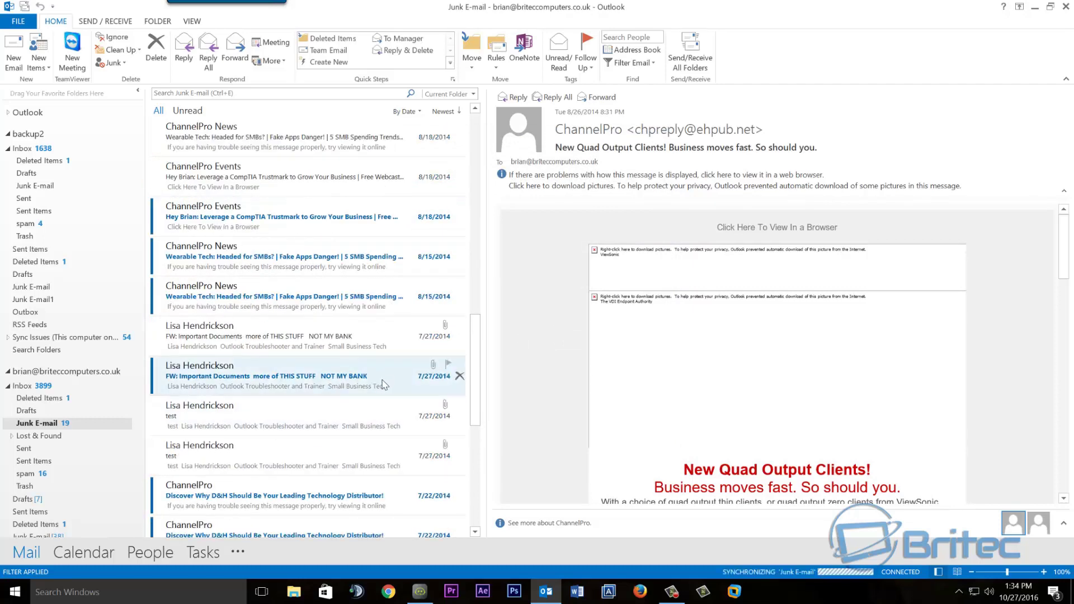
pyautogui.click(222, 341)
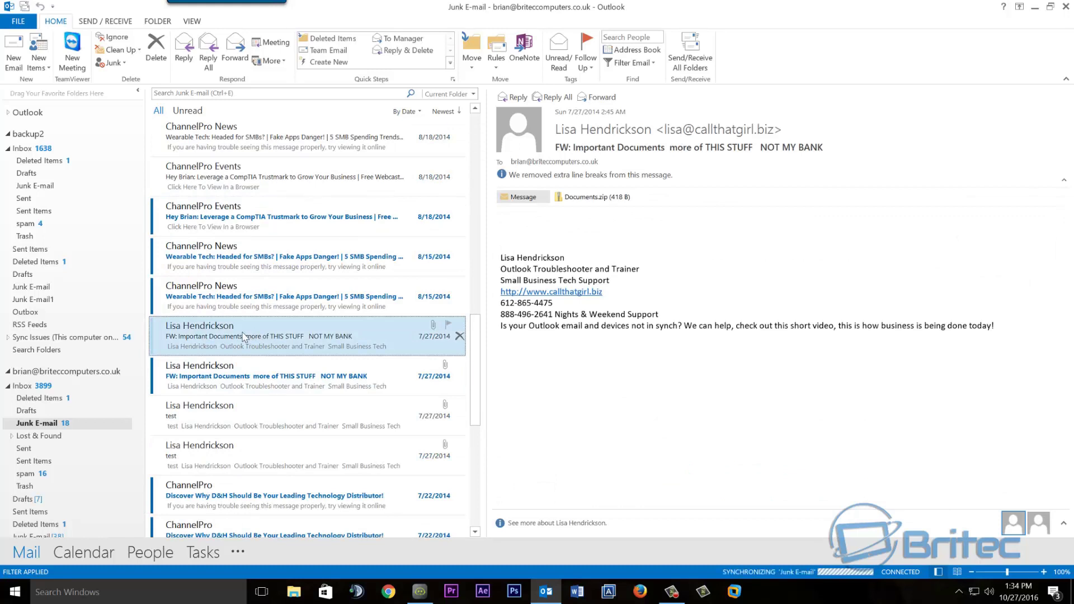
pyautogui.rightClick(244, 336)
pyautogui.moveTo(273, 295)
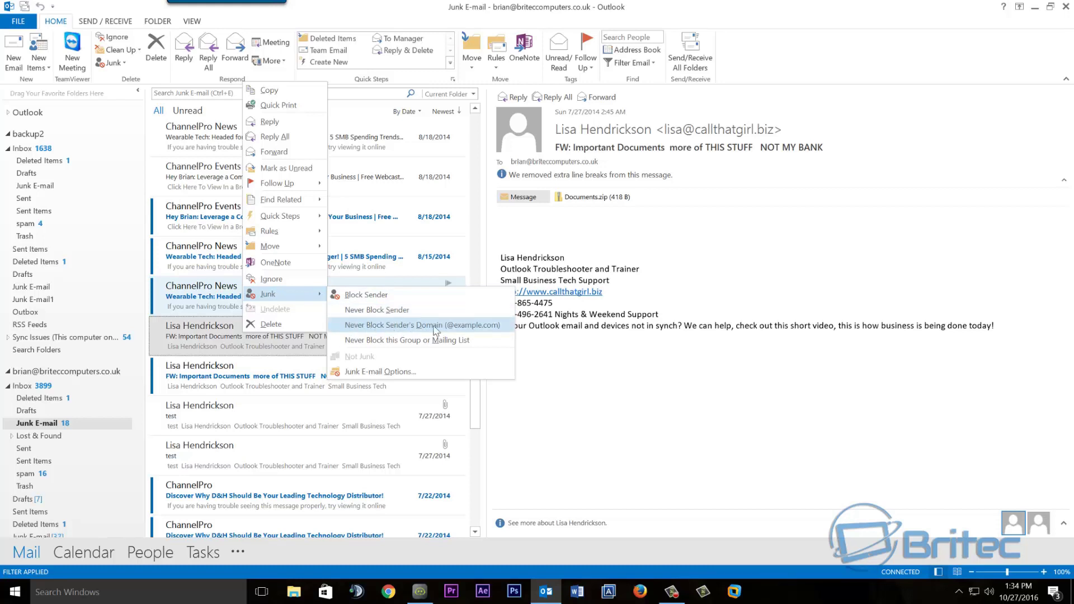
pyautogui.click(400, 312)
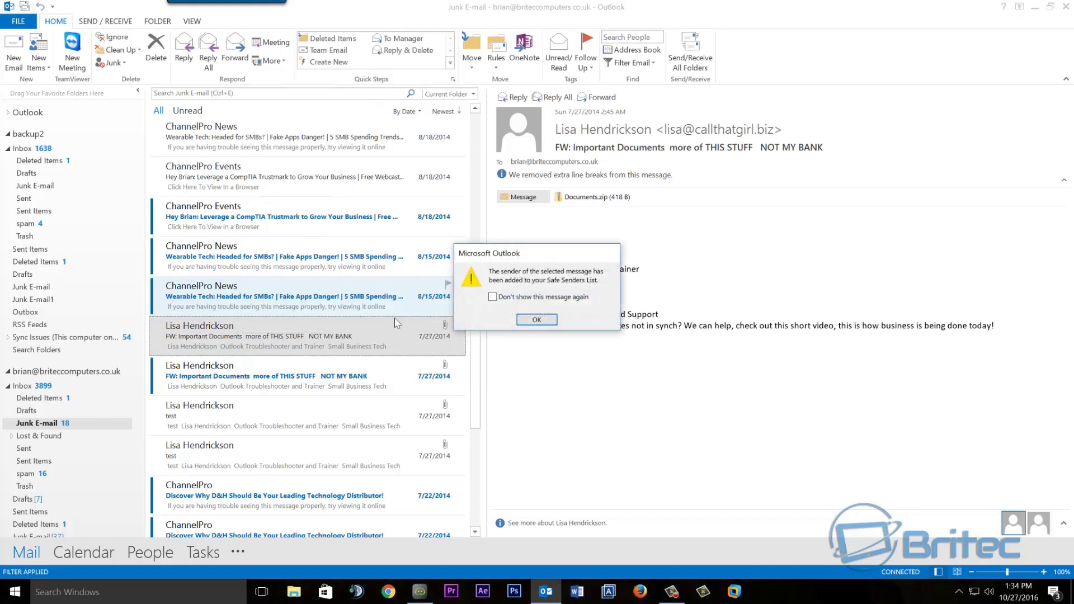
pyautogui.click(536, 317)
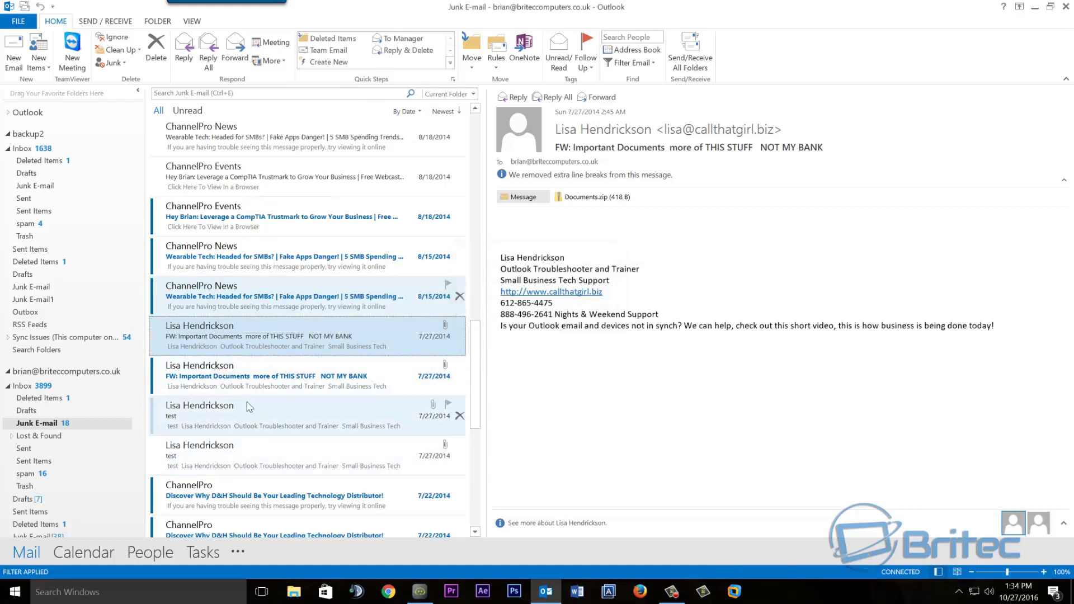
# Review the Safe Senders list and protection level in the Junk E-mail Options, and select the allowed sender's entry in the list.
pyautogui.click(111, 62)
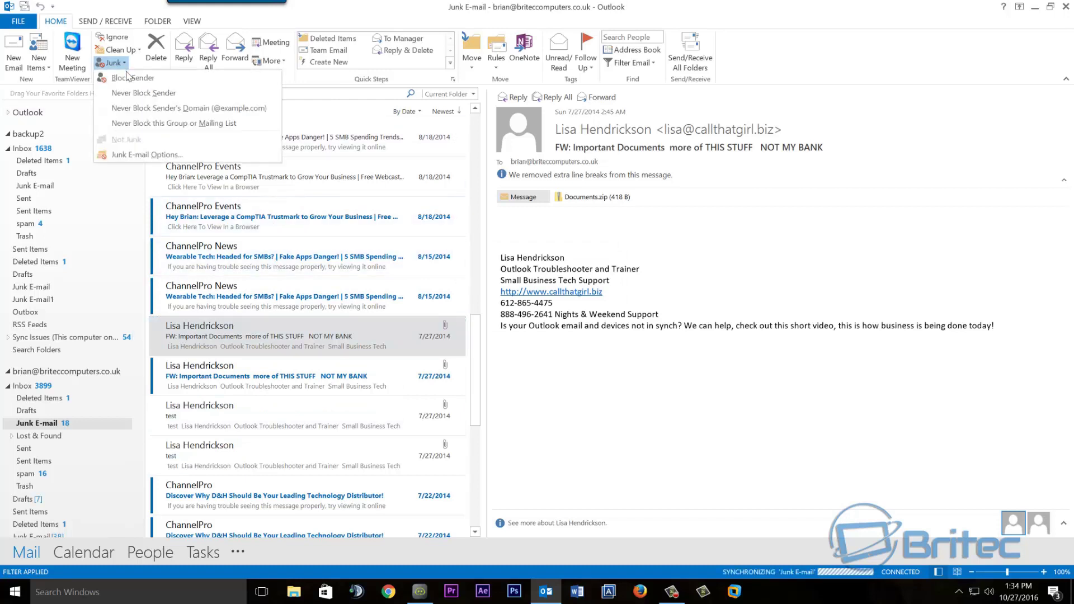
pyautogui.click(136, 154)
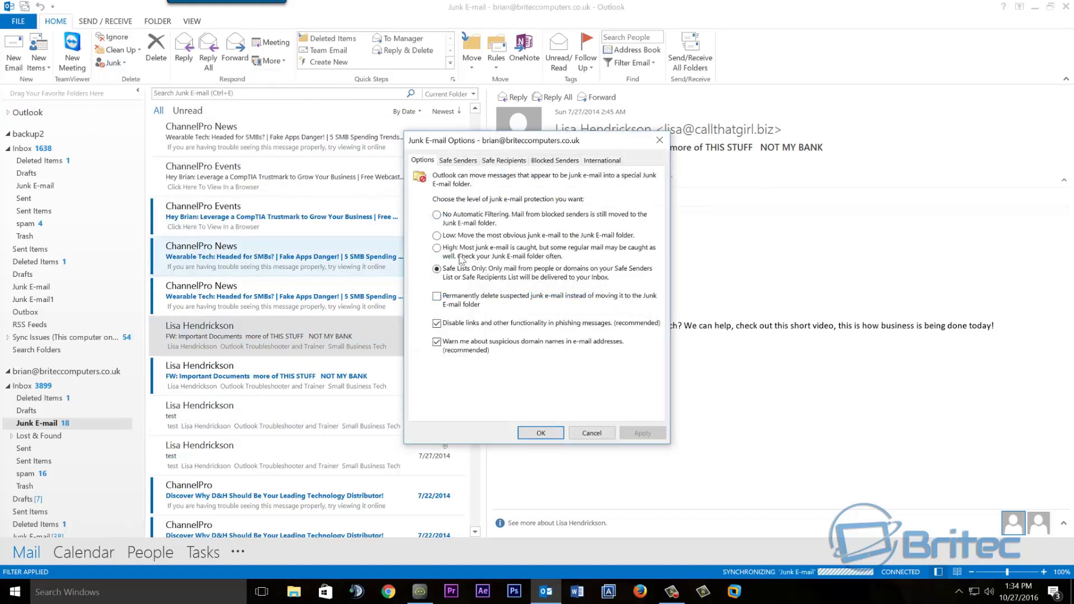
pyautogui.click(458, 161)
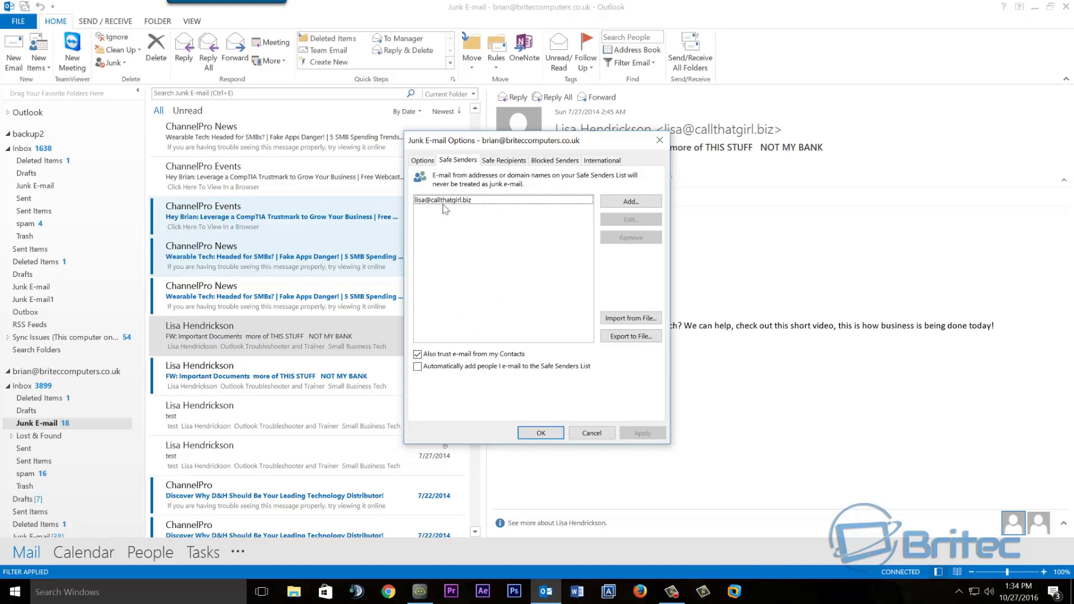
pyautogui.click(423, 160)
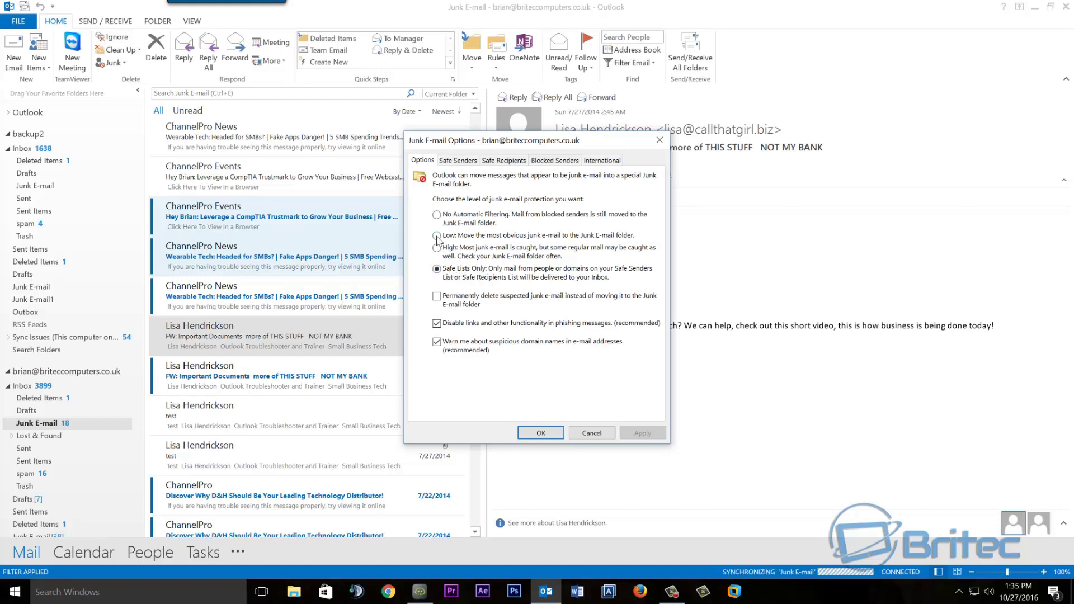
pyautogui.click(456, 160)
pyautogui.click(450, 200)
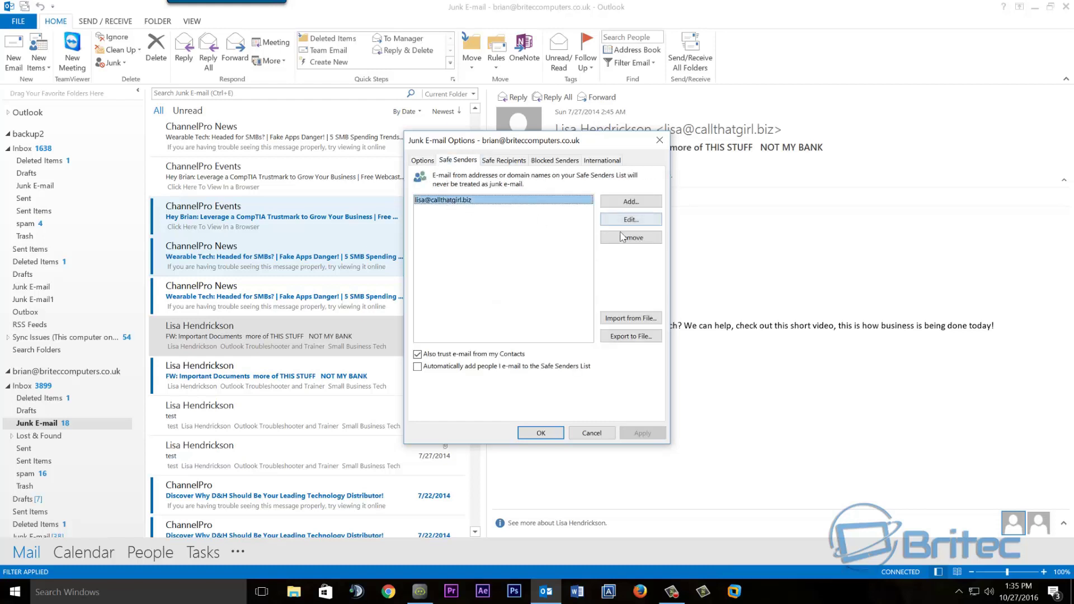
# Remove the selected sender's entry from the Safe Senders list and save the options with the Low protection level.
pyautogui.click(631, 237)
pyautogui.click(423, 160)
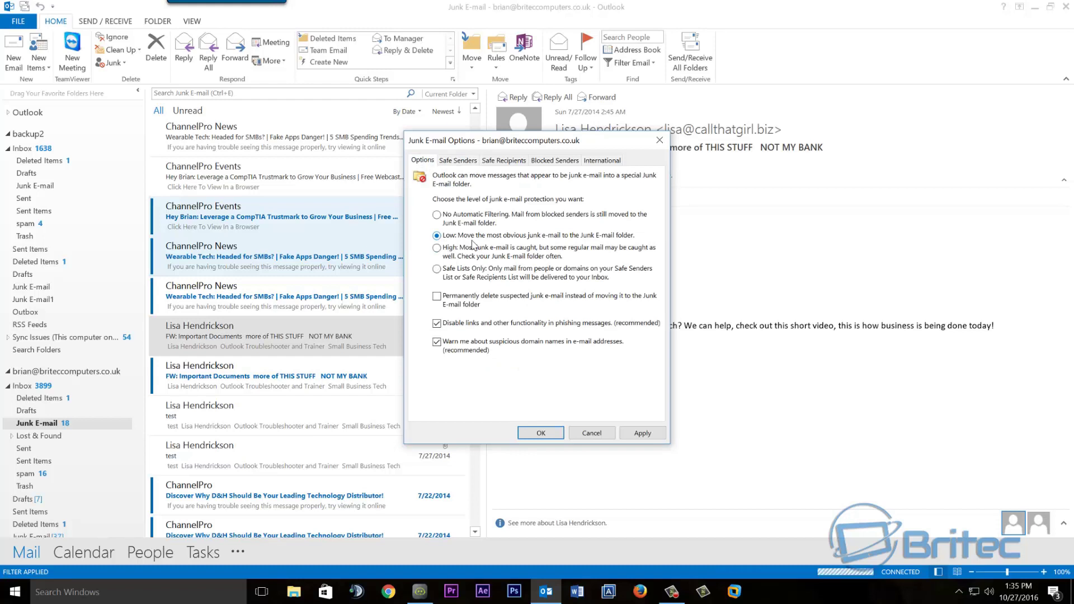
pyautogui.click(642, 433)
pyautogui.click(541, 432)
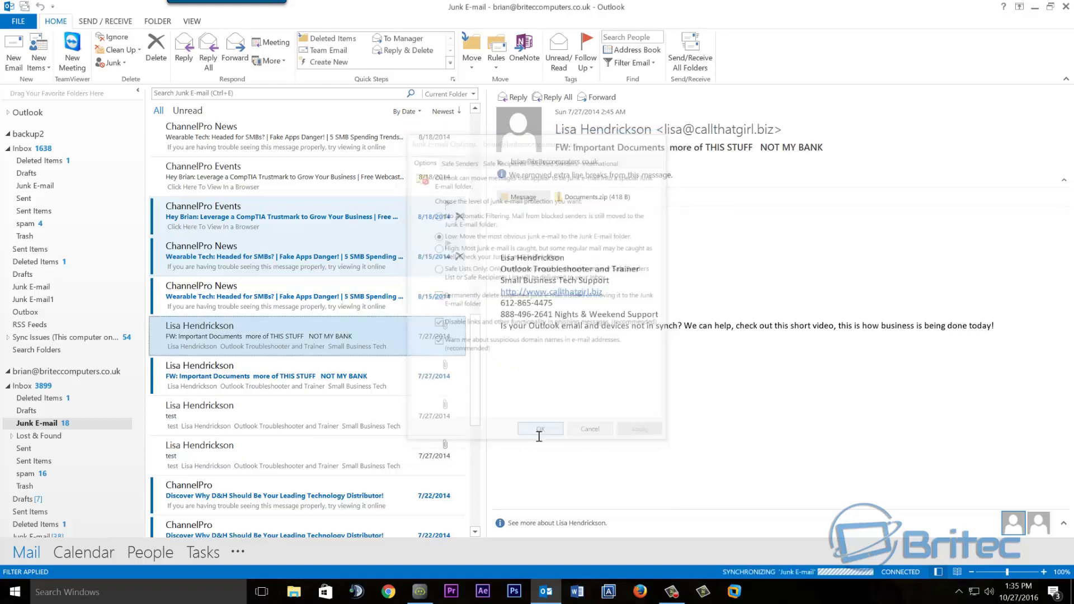
# Mark the sender of the read 7/27/2014 message "FW: Important Documents more of THIS STUFF NOT MY BANK" as Never Block Sender again.
pyautogui.rightClick(219, 334)
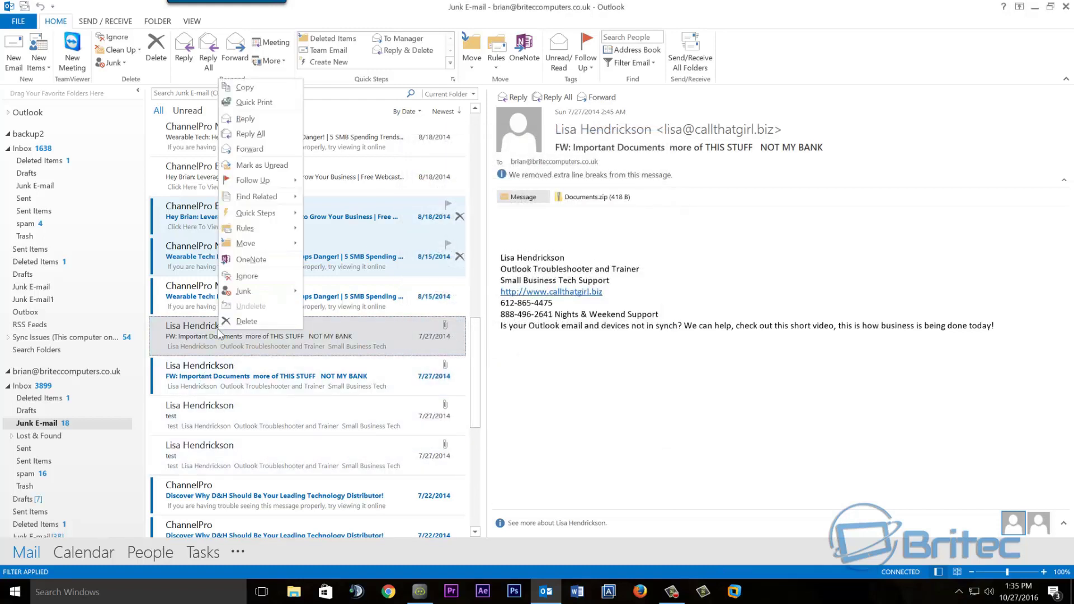
pyautogui.moveTo(268, 291)
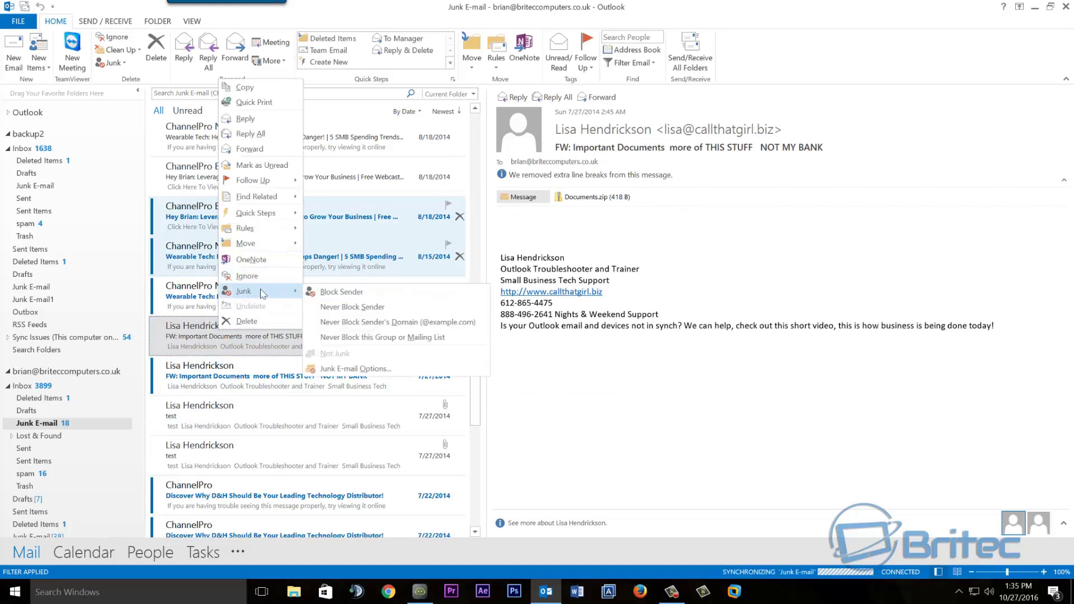
pyautogui.click(351, 308)
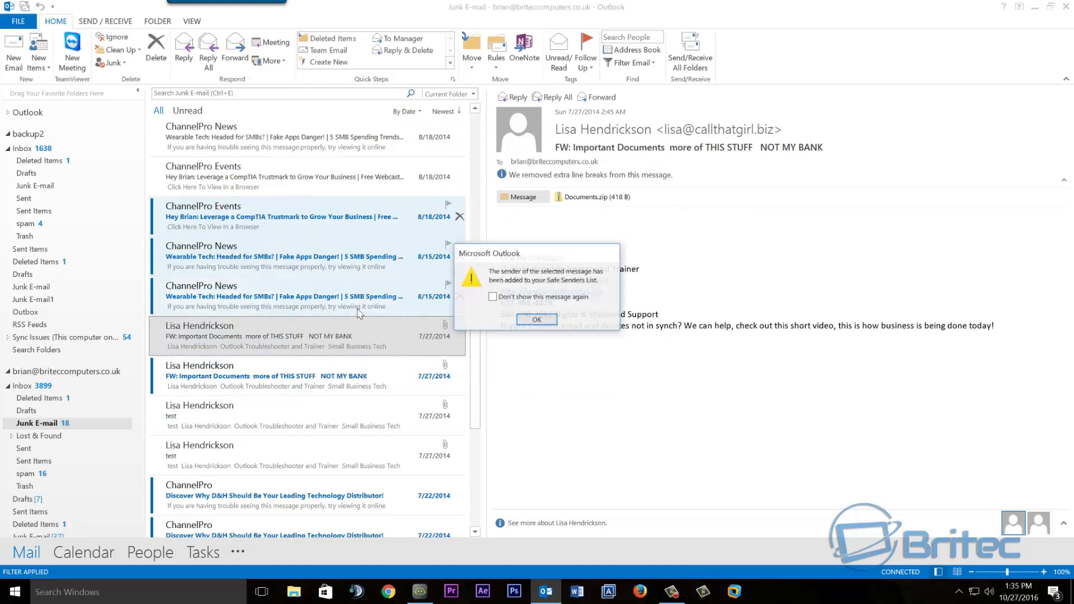
pyautogui.click(536, 319)
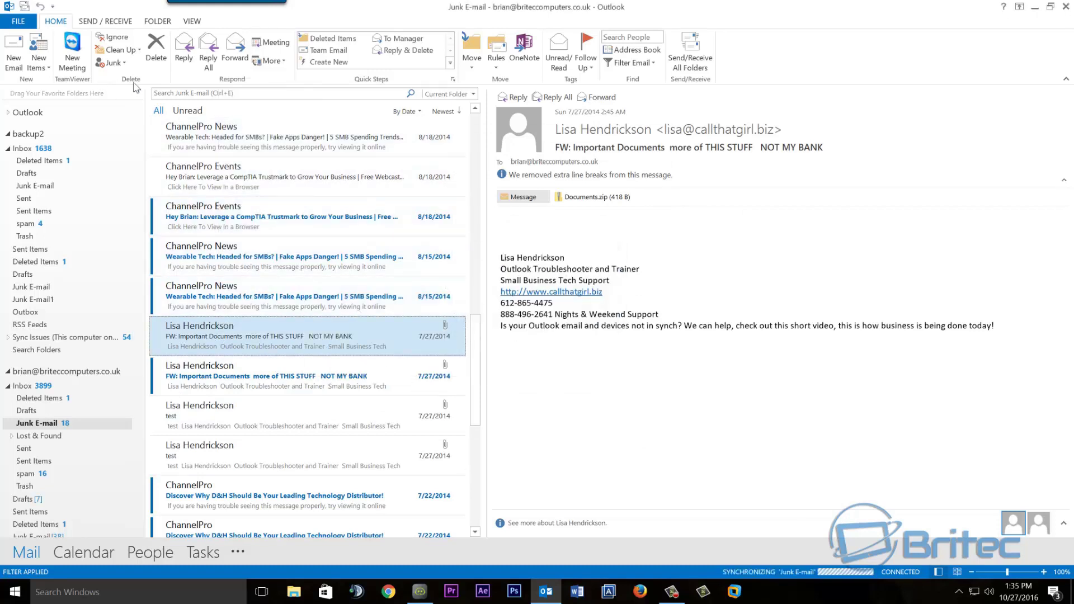
# Check the Safe Senders list in the Junk E-mail Options for the allowed sender's entry.
pyautogui.click(122, 65)
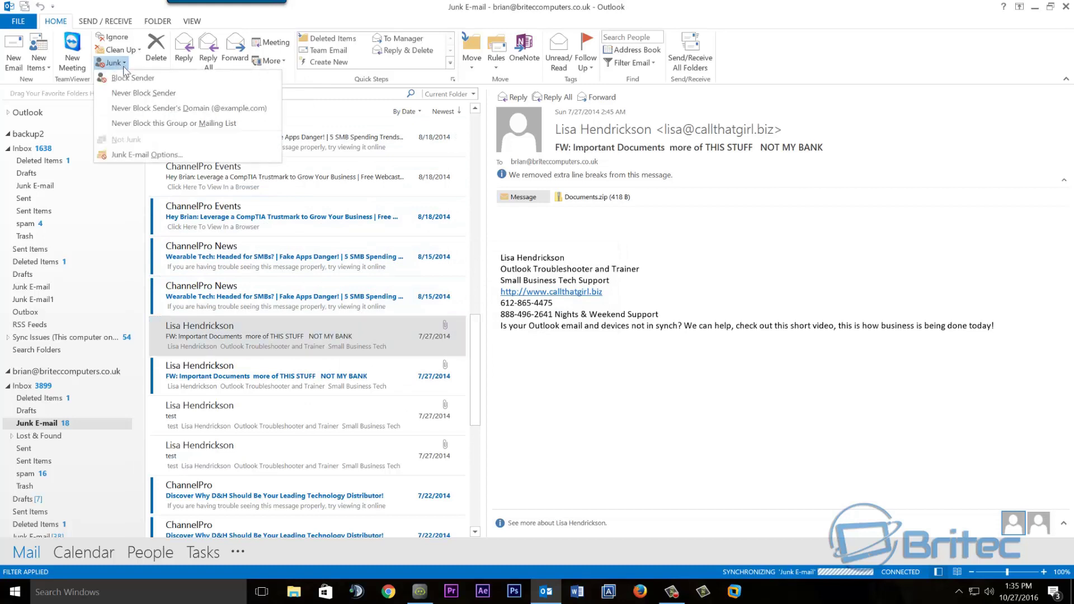
pyautogui.click(135, 154)
pyautogui.click(458, 160)
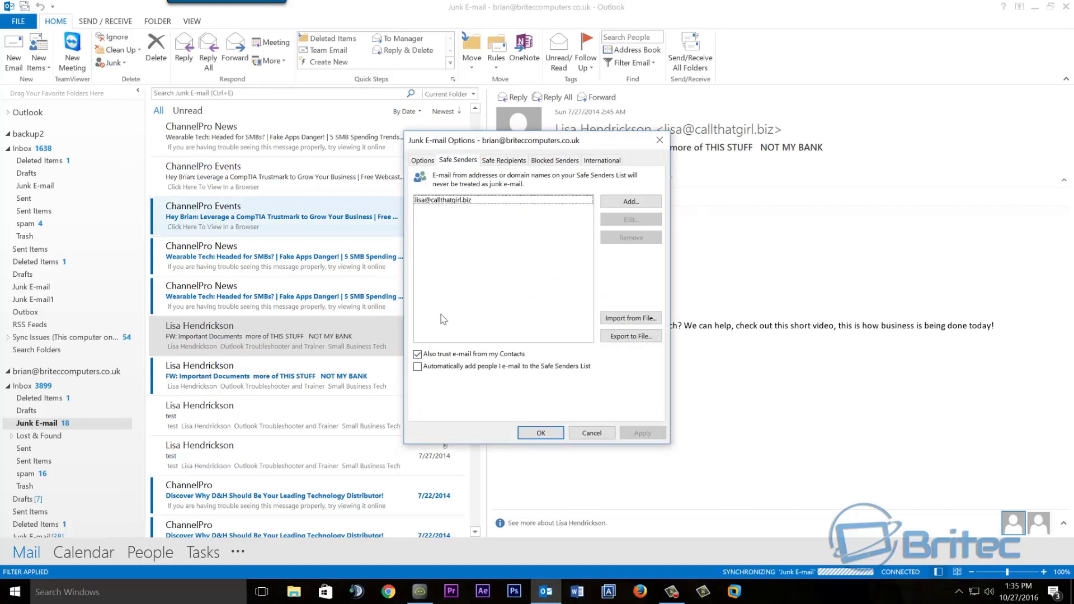
# Try the Safe Lists Only protection level and set it back to Low.
pyautogui.click(423, 161)
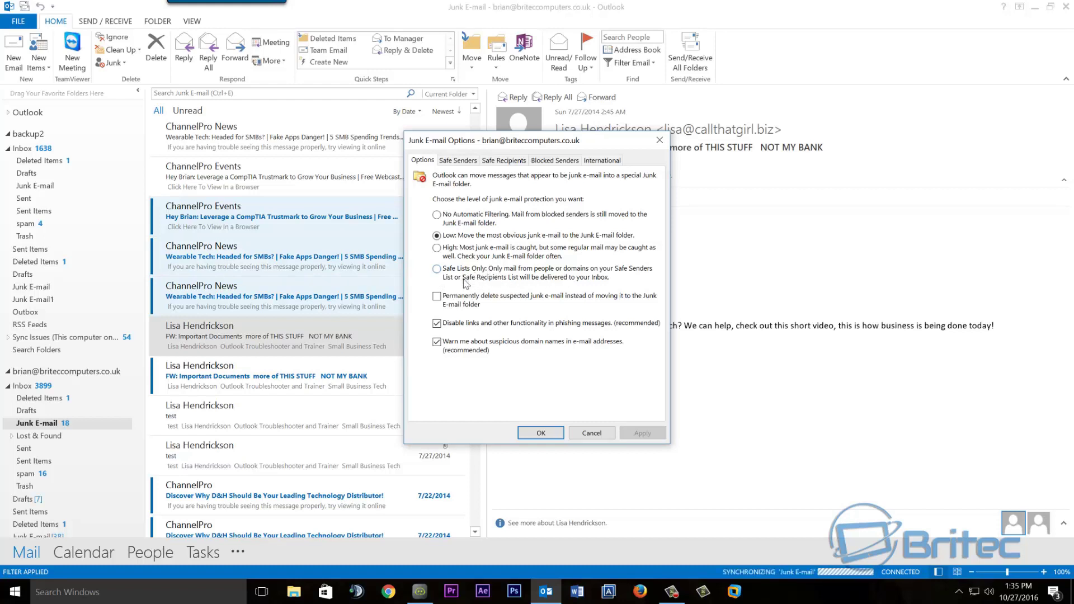
pyautogui.click(442, 273)
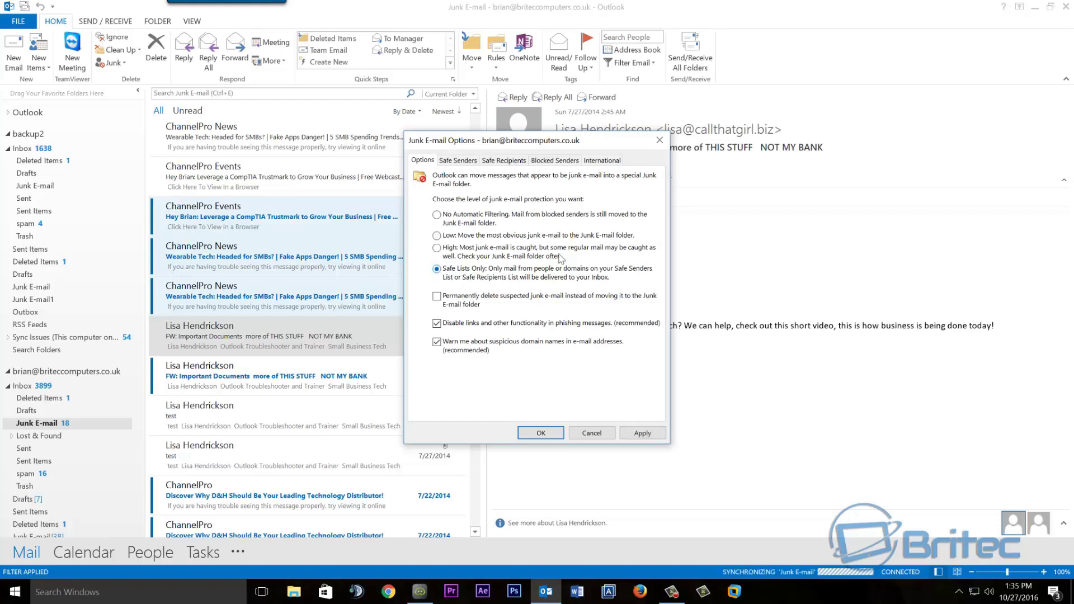
pyautogui.click(439, 236)
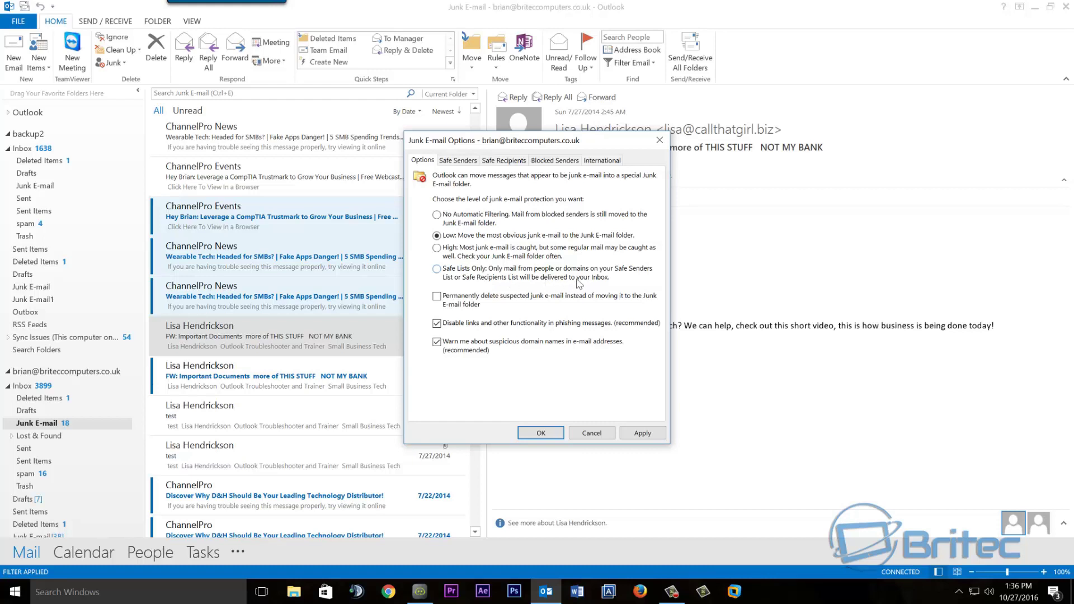
# Inspect the allowed sender's entry on the Safe Senders list and view the Safe Recipients list.
pyautogui.click(455, 161)
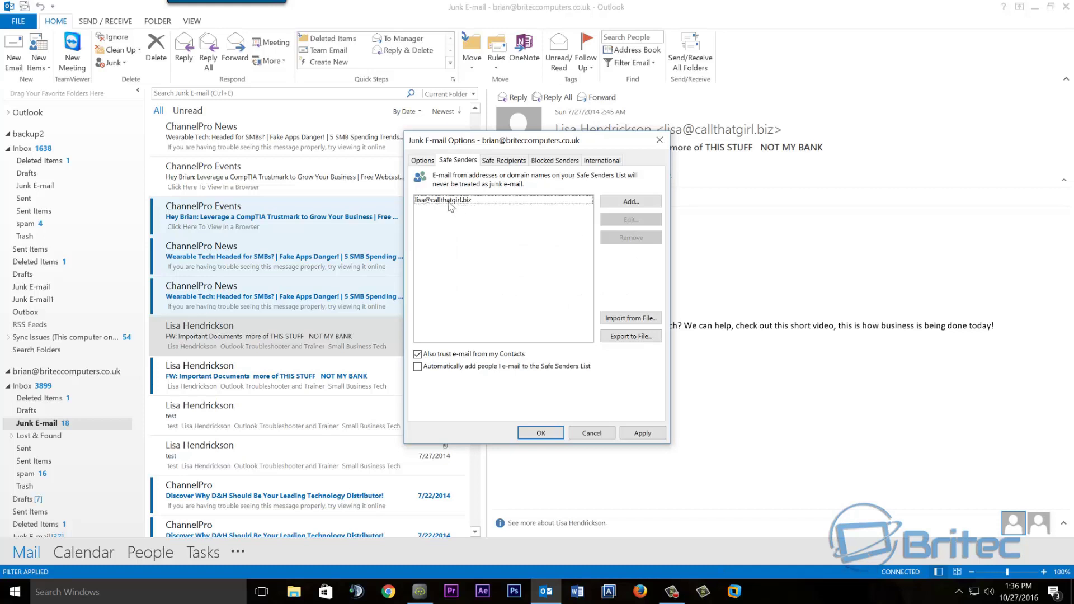
pyautogui.click(448, 201)
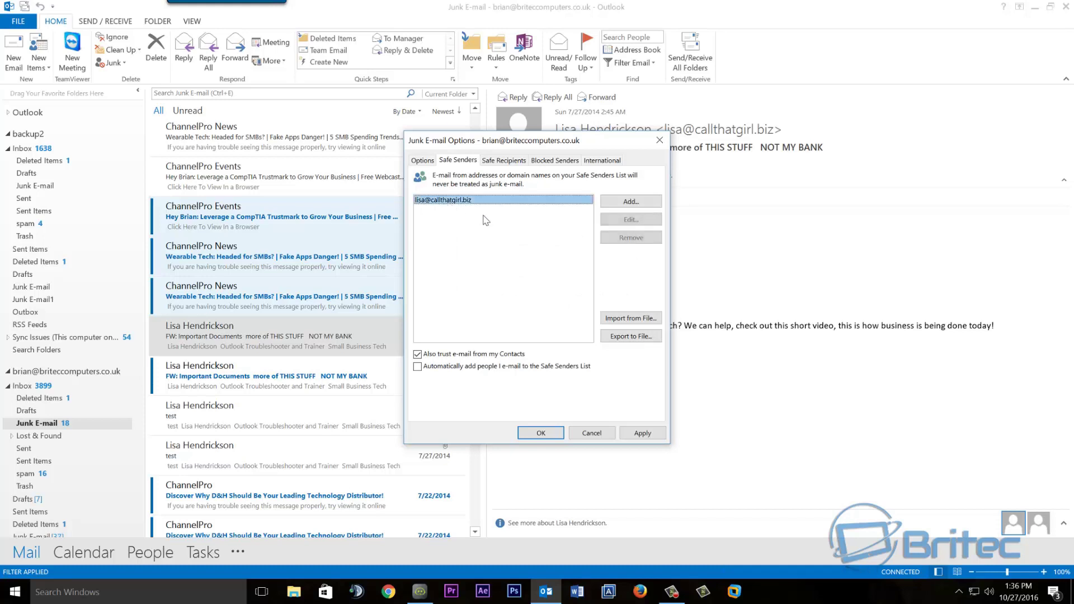
pyautogui.click(503, 161)
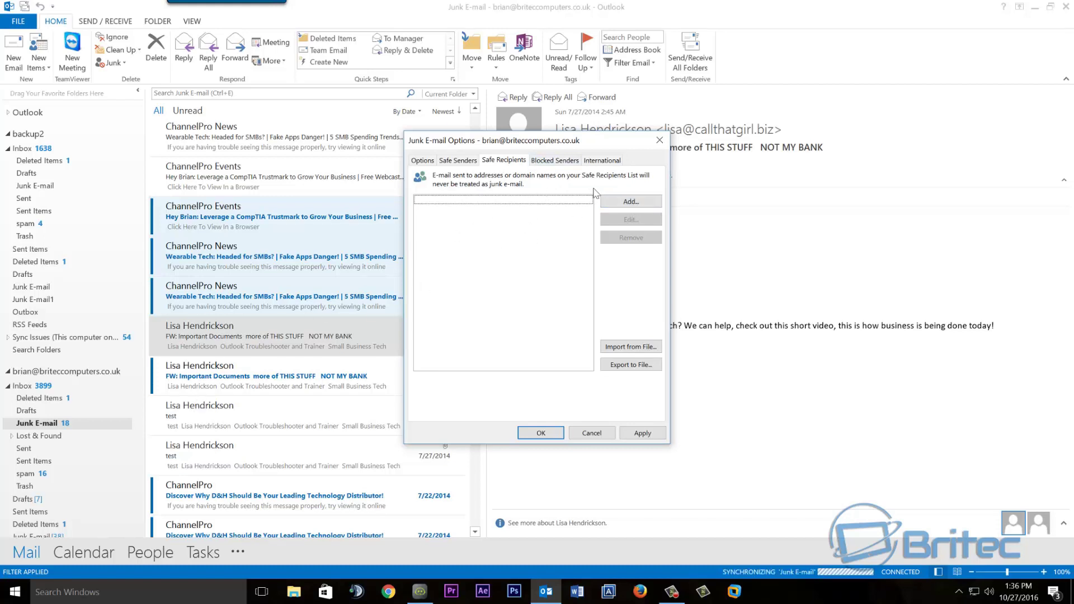
# Add NG (Nigeria) to the Blocked Top-Level Domain List in the international junk settings.
pyautogui.click(601, 160)
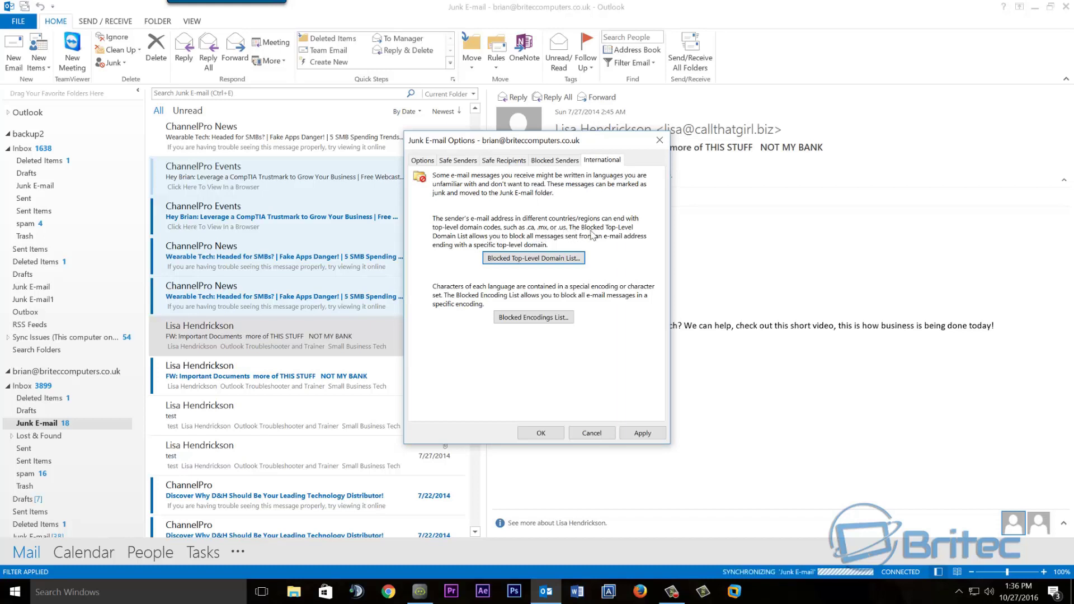
pyautogui.click(545, 258)
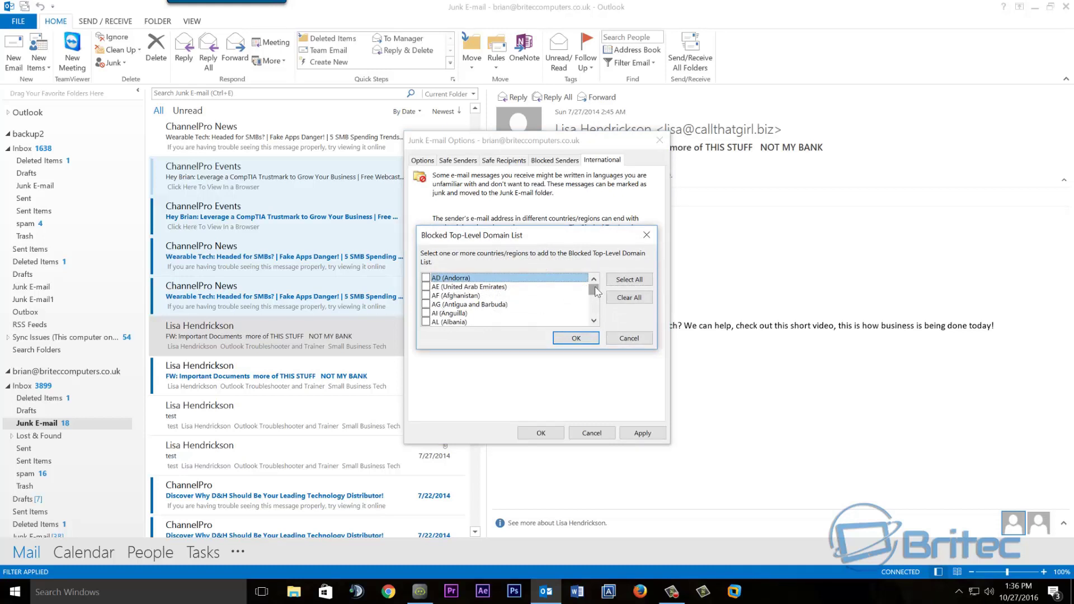
pyautogui.moveTo(592, 319); pyautogui.dragTo(595, 304)
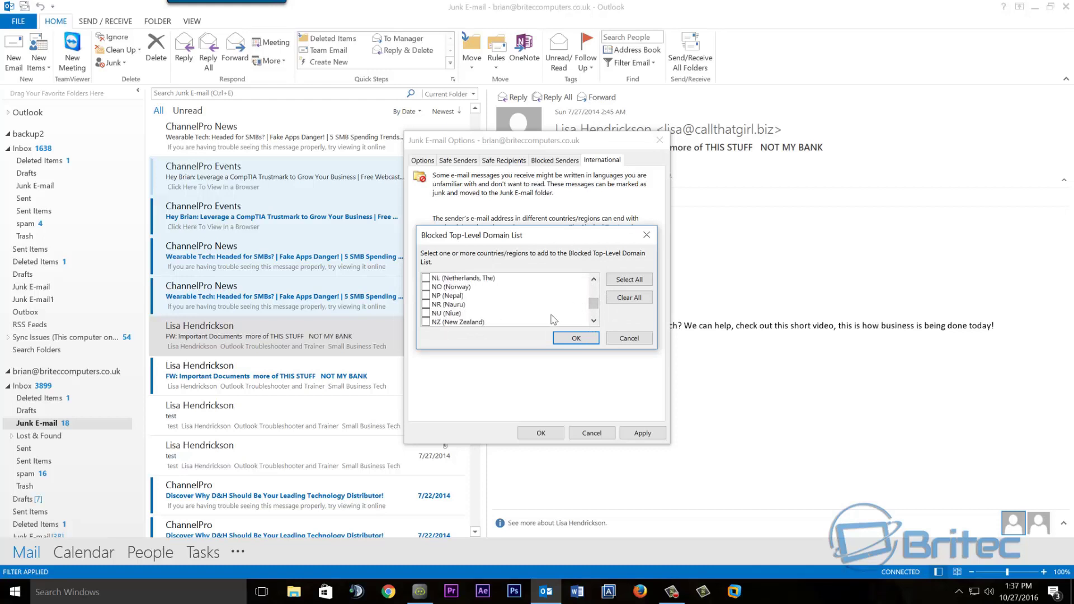
pyautogui.click(592, 281)
pyautogui.click(591, 282)
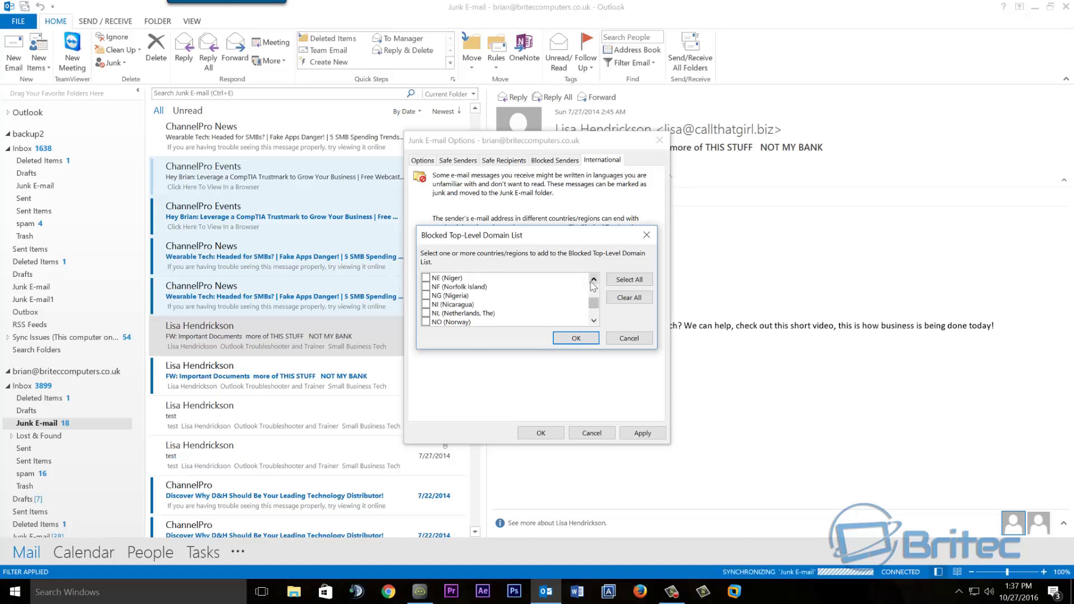
pyautogui.click(593, 280)
pyautogui.click(593, 280)
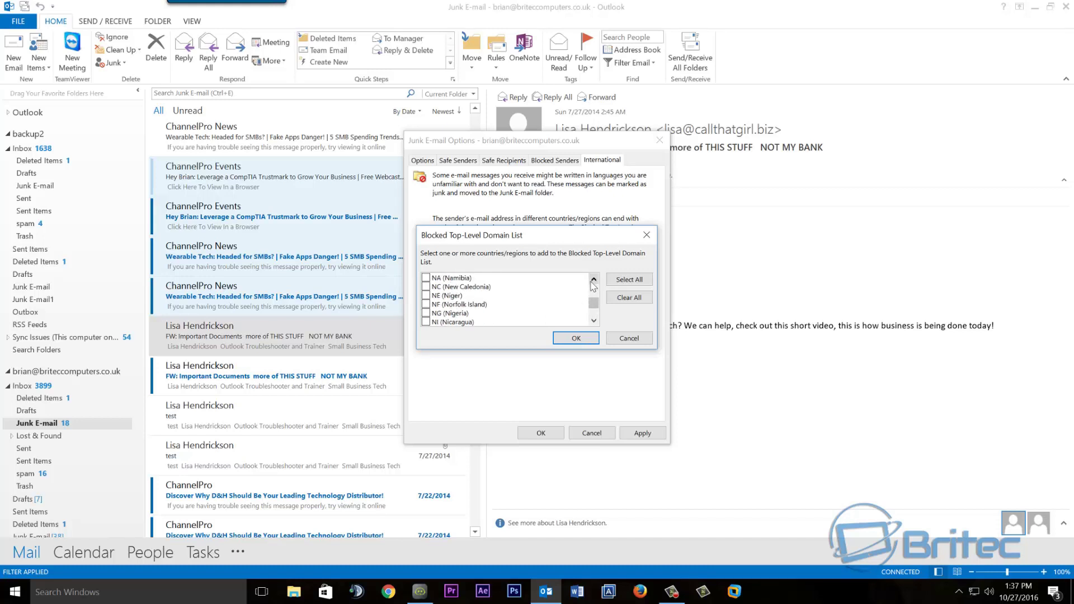
pyautogui.click(425, 313)
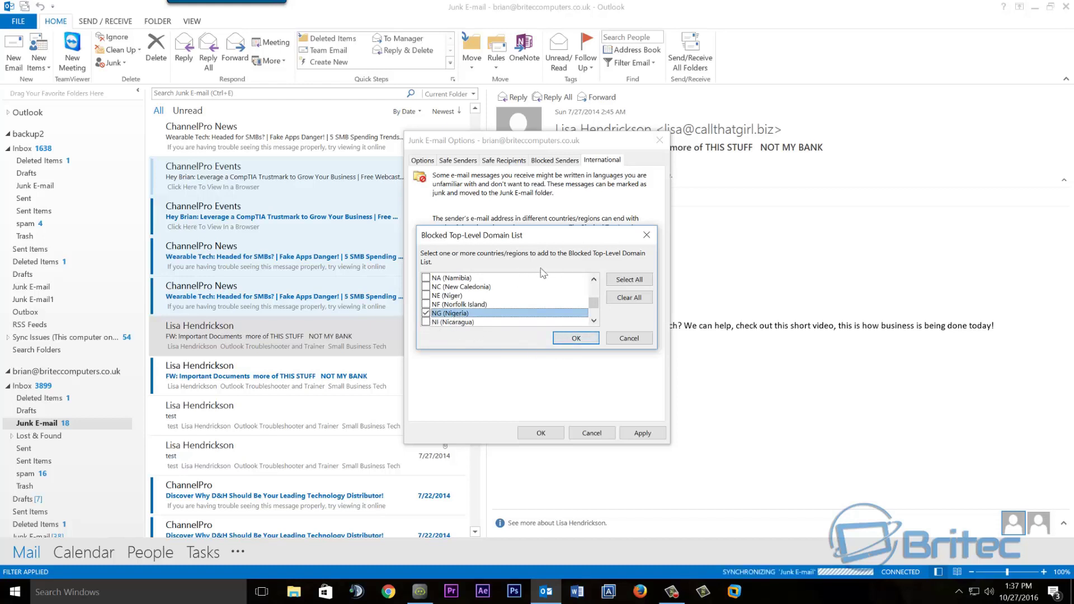
pyautogui.click(565, 338)
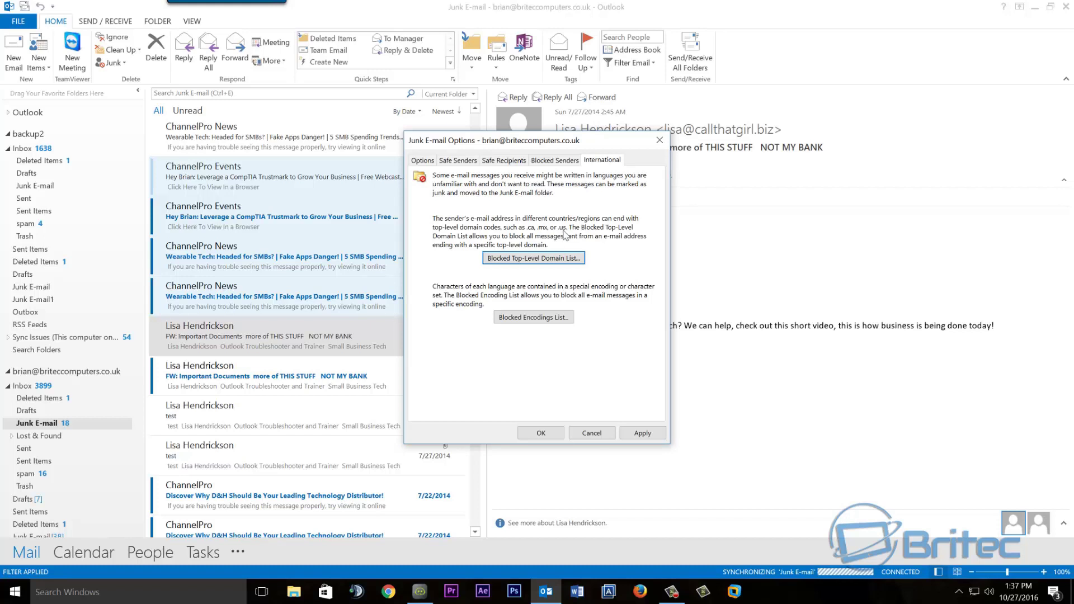
# Review the Blocked Top-Level Domain List, Blocked Encodings List and protection levels, closing the Junk E-mail Options without saving.
pyautogui.click(539, 259)
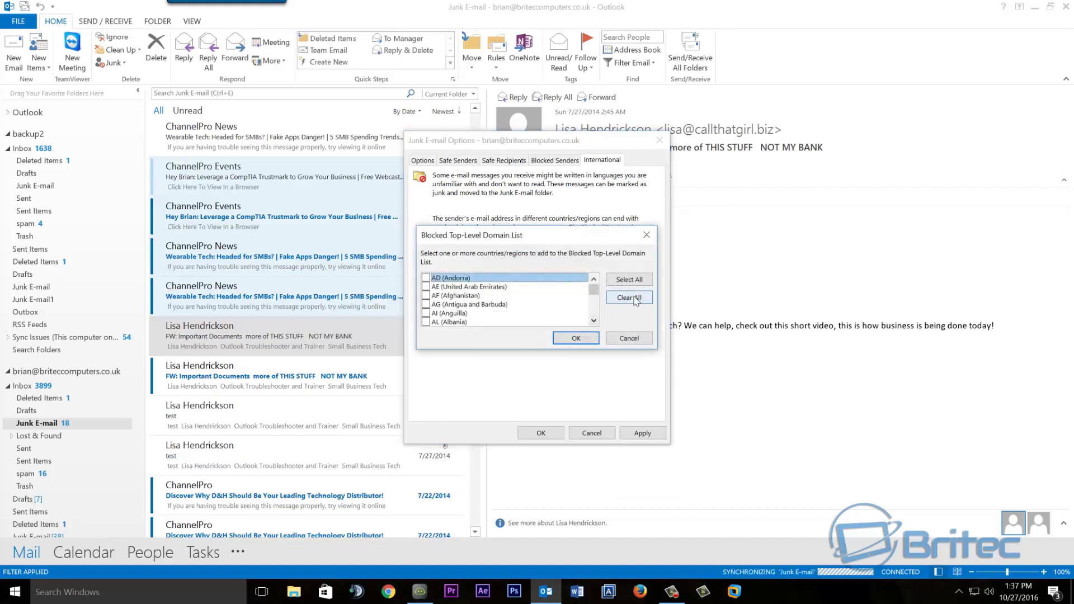
pyautogui.click(576, 339)
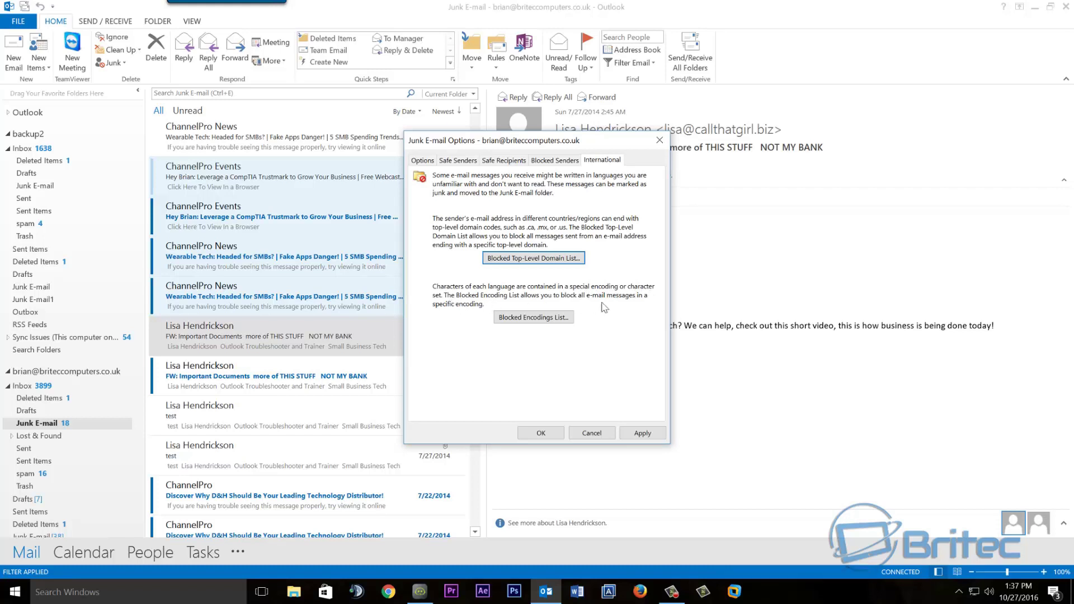
pyautogui.click(541, 318)
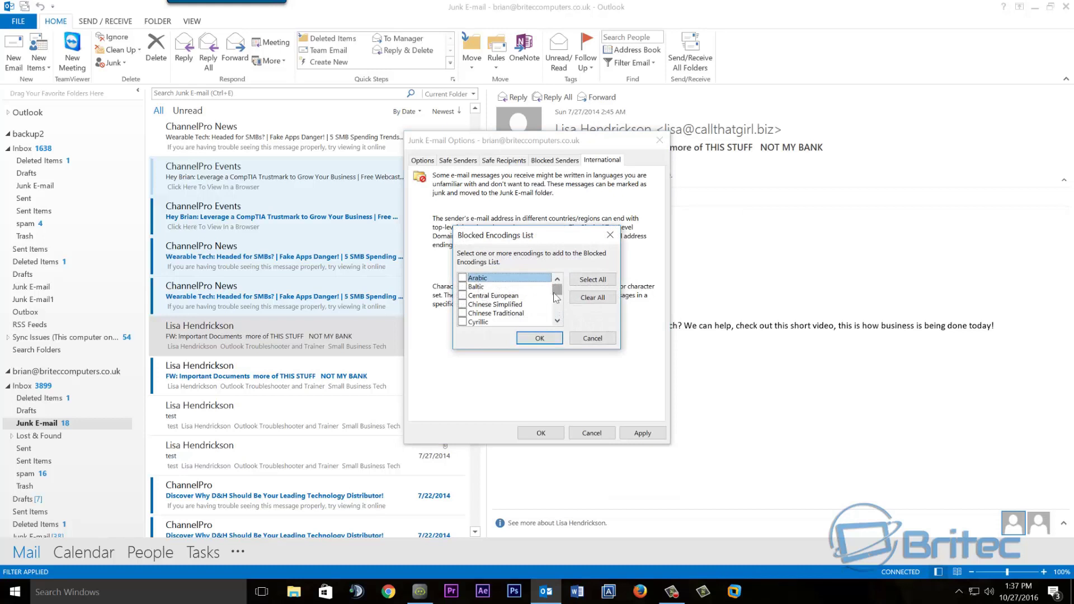
pyautogui.moveTo(556, 290)
pyautogui.mouseDown()
pyautogui.moveTo(557, 317)
pyautogui.moveTo(559, 288)
pyautogui.mouseUp()
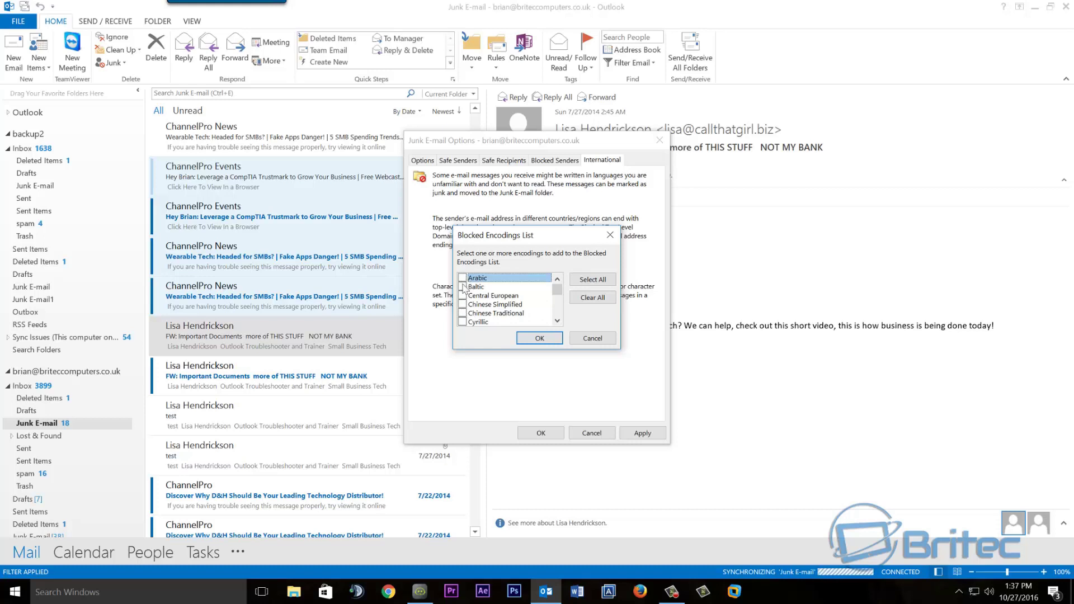
pyautogui.click(591, 338)
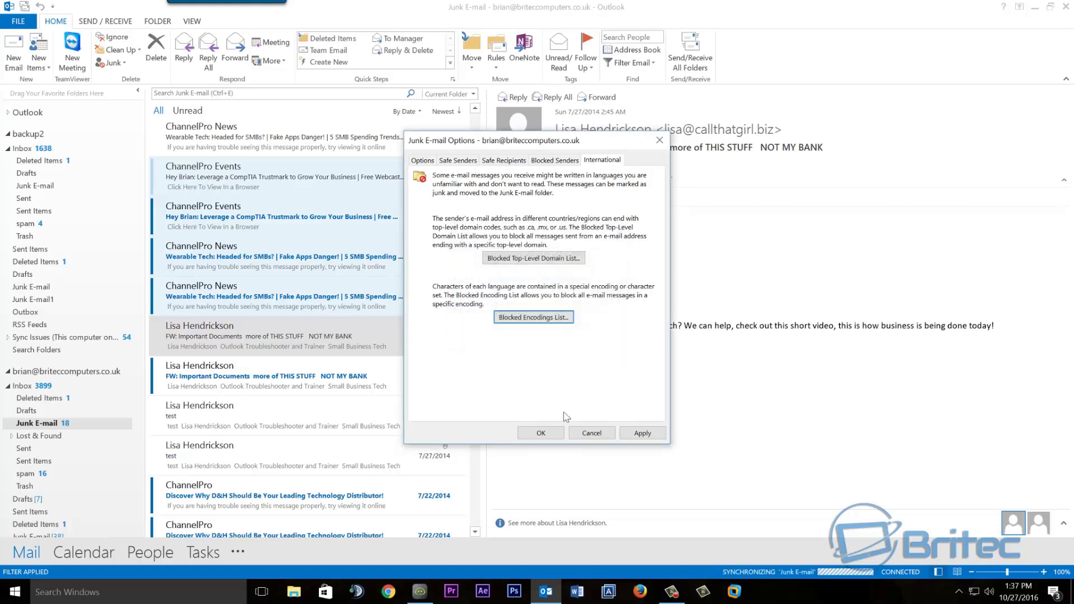
pyautogui.click(430, 163)
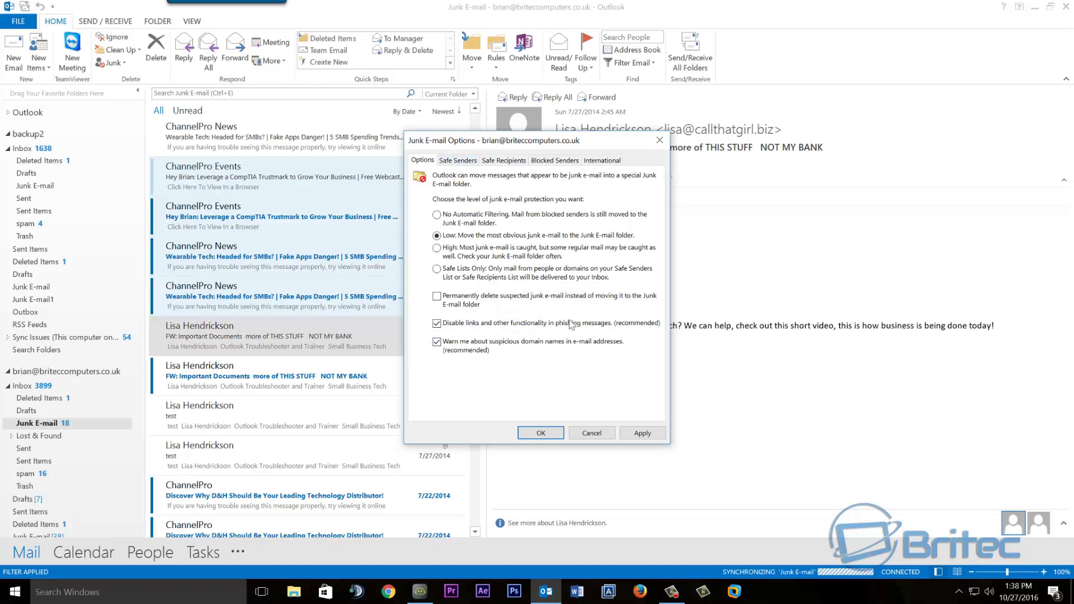
pyautogui.click(590, 434)
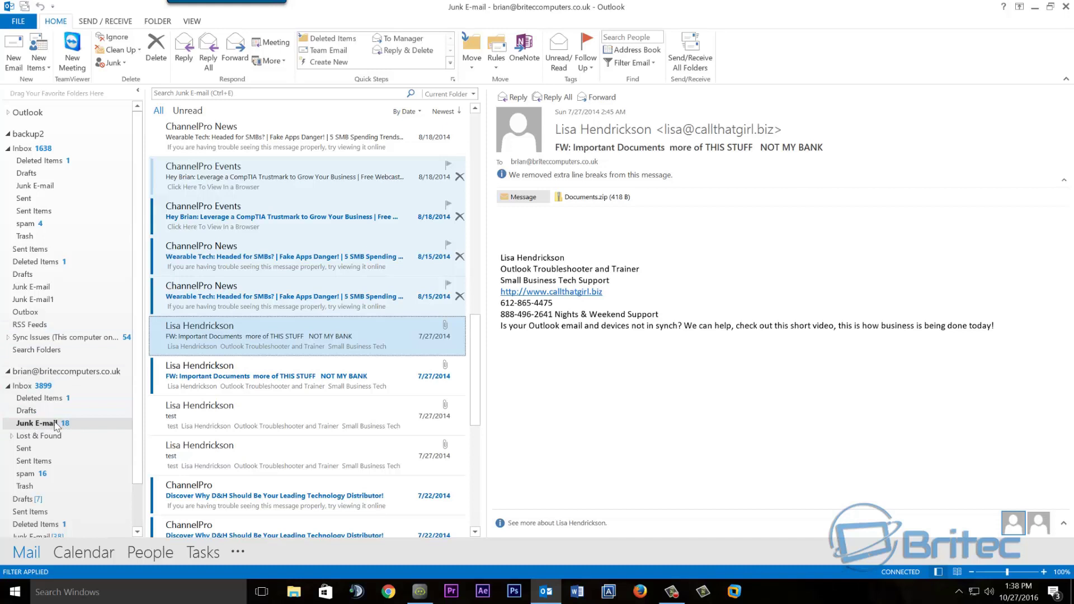
# Recheck the protection levels in the Junk E-mail Options, cancel without changes and minimize the mail window.
pyautogui.click(124, 64)
pyautogui.click(130, 157)
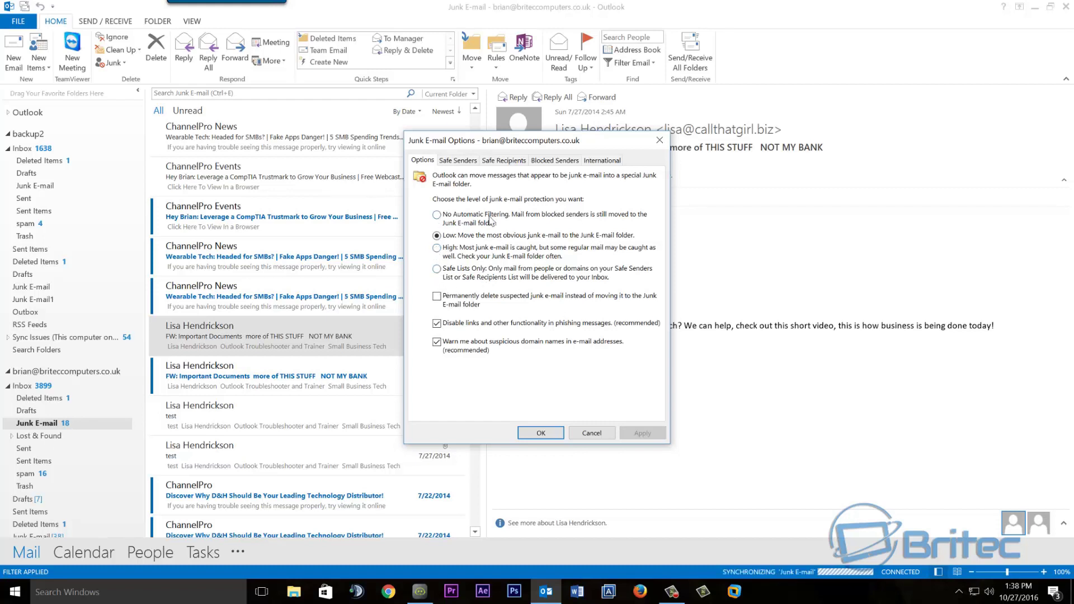
pyautogui.click(592, 432)
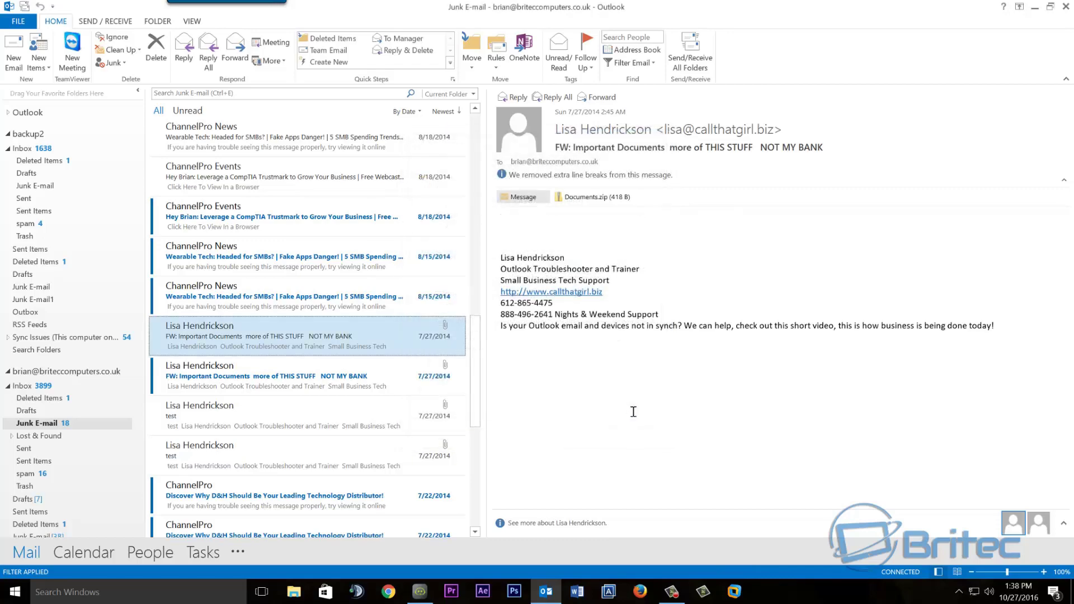
pyautogui.click(1034, 8)
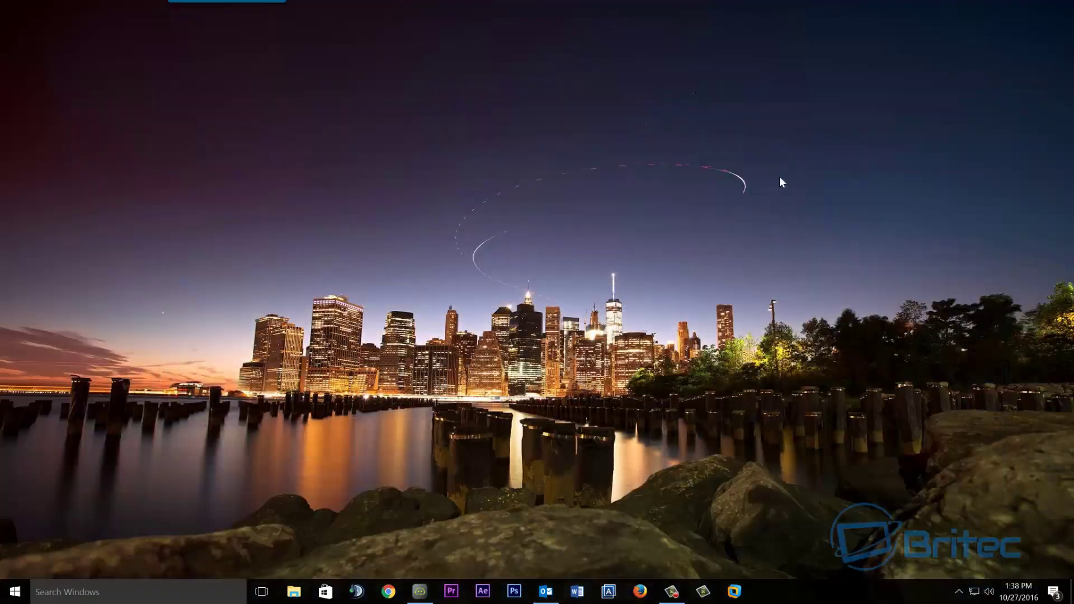